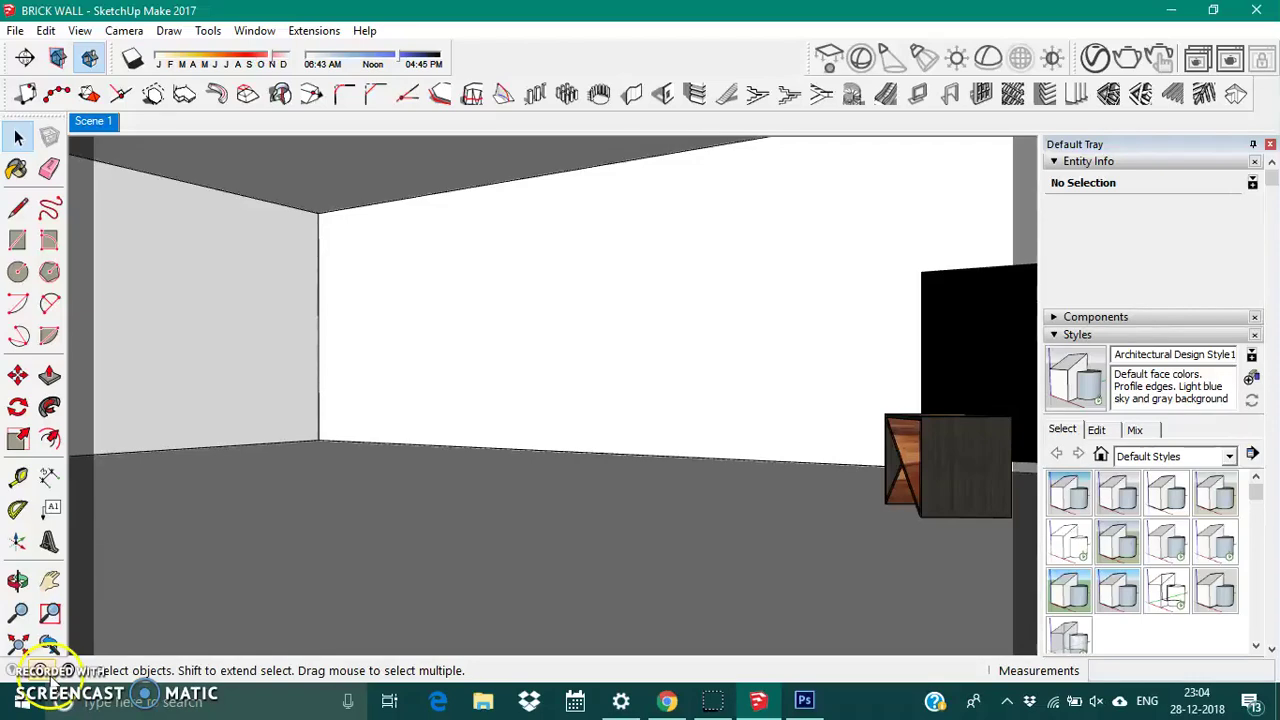
- Switch from the BRICK WALL model in SketchUp to the Google new-tab page in Chrome
left_click(666, 700)
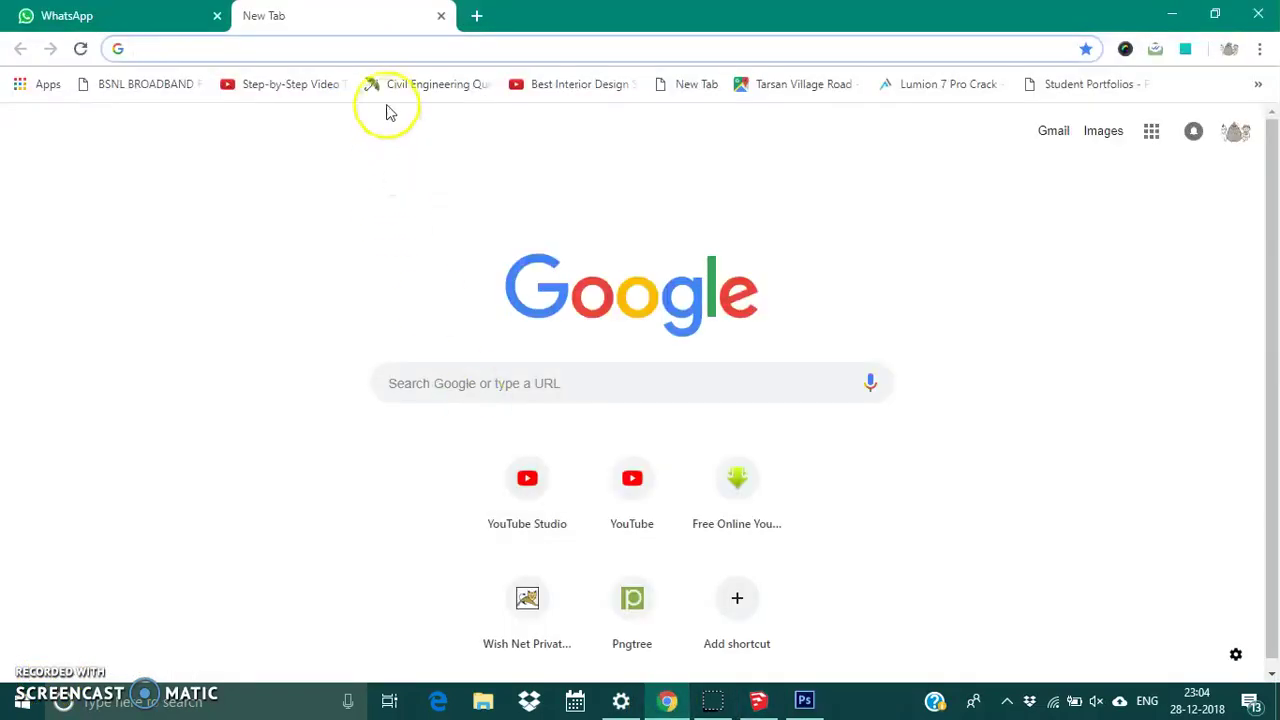
- Search Google Images for 'BRICK TEXTURE', filtered to high-resolution results
type("BRI")
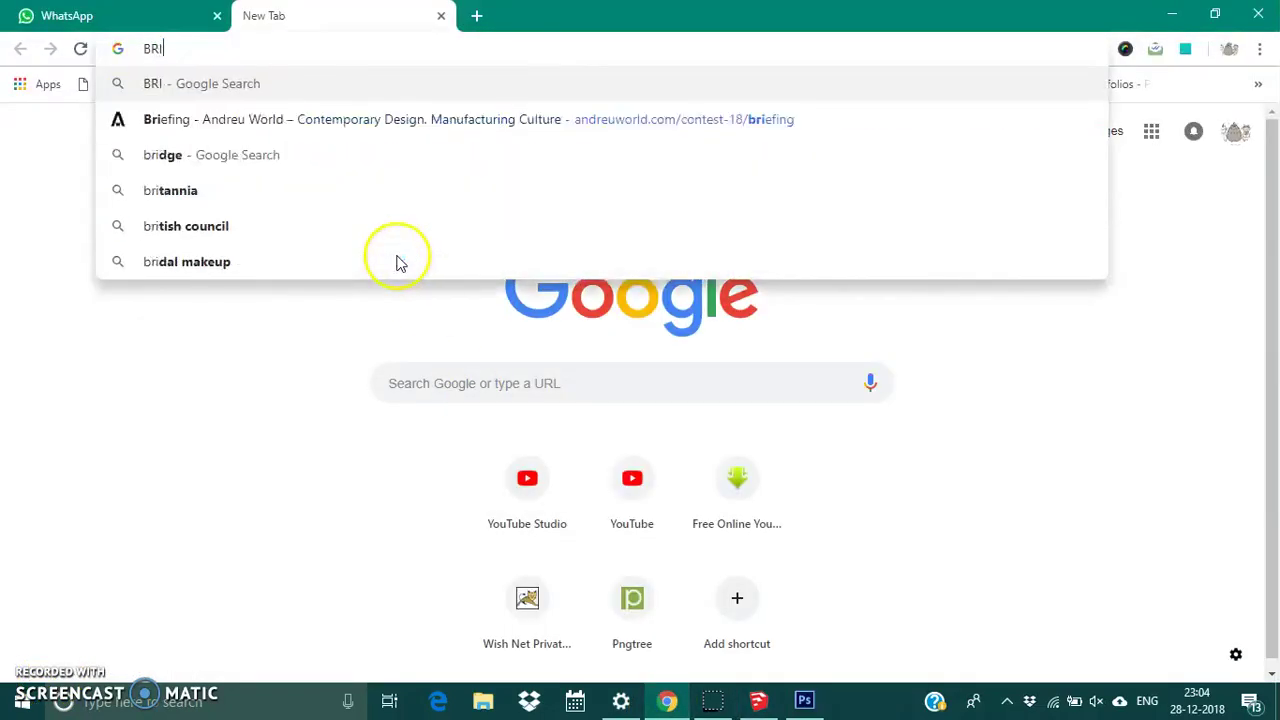
type("CK TEXTURE")
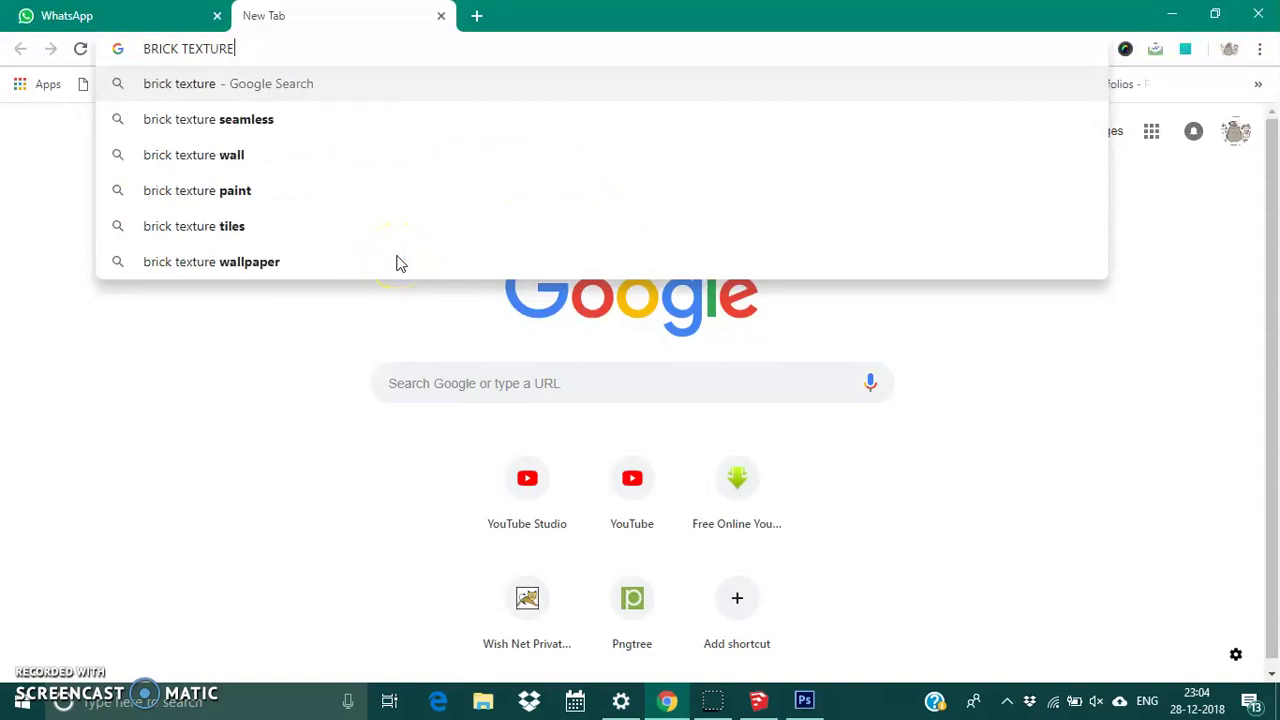
key("Return")
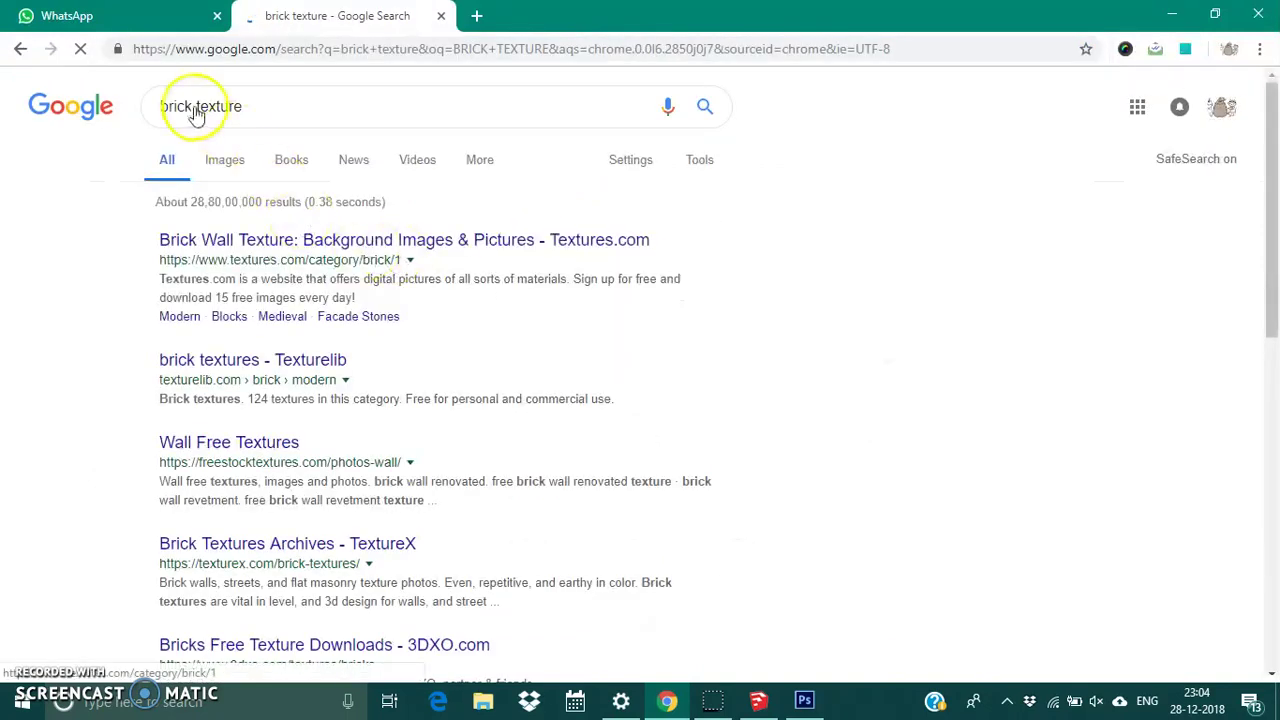
left_click(213, 170)
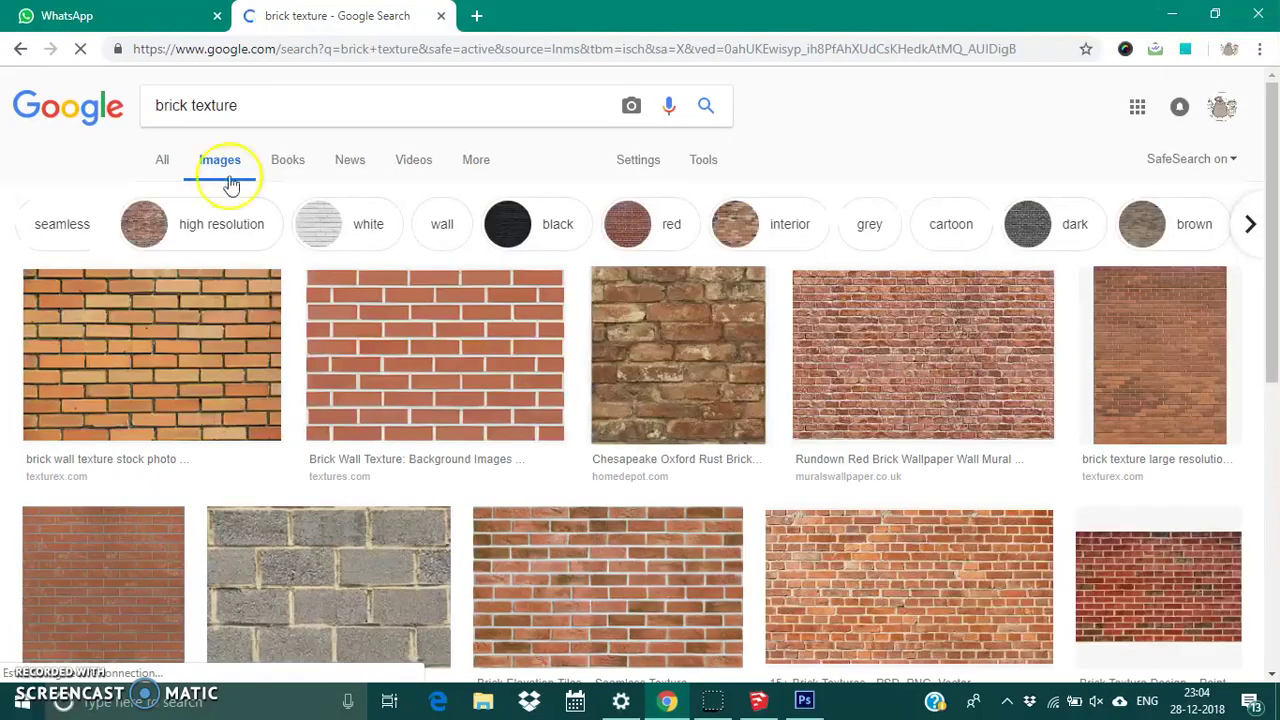
left_click(170, 220)
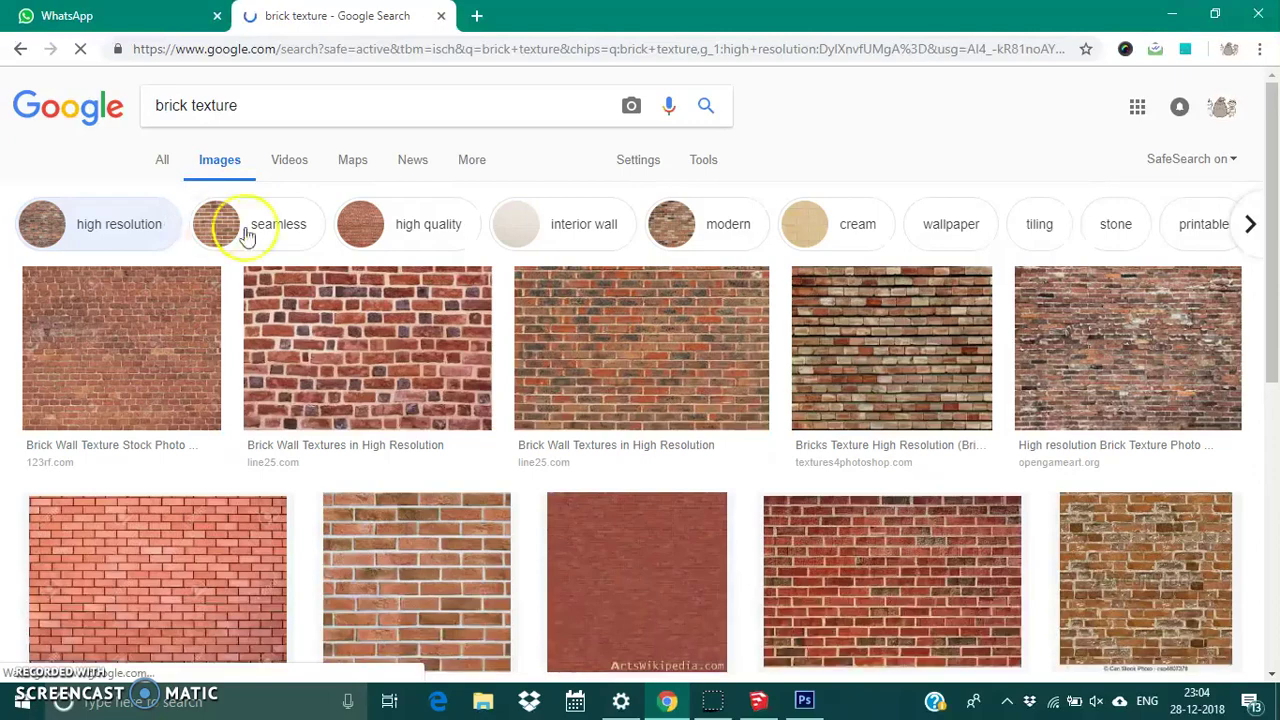
- Open the large 1600 × 1066 preview of the seamless red brick wall texture
scroll(486, 306, "down", 1)
scroll(492, 312, "down", 1)
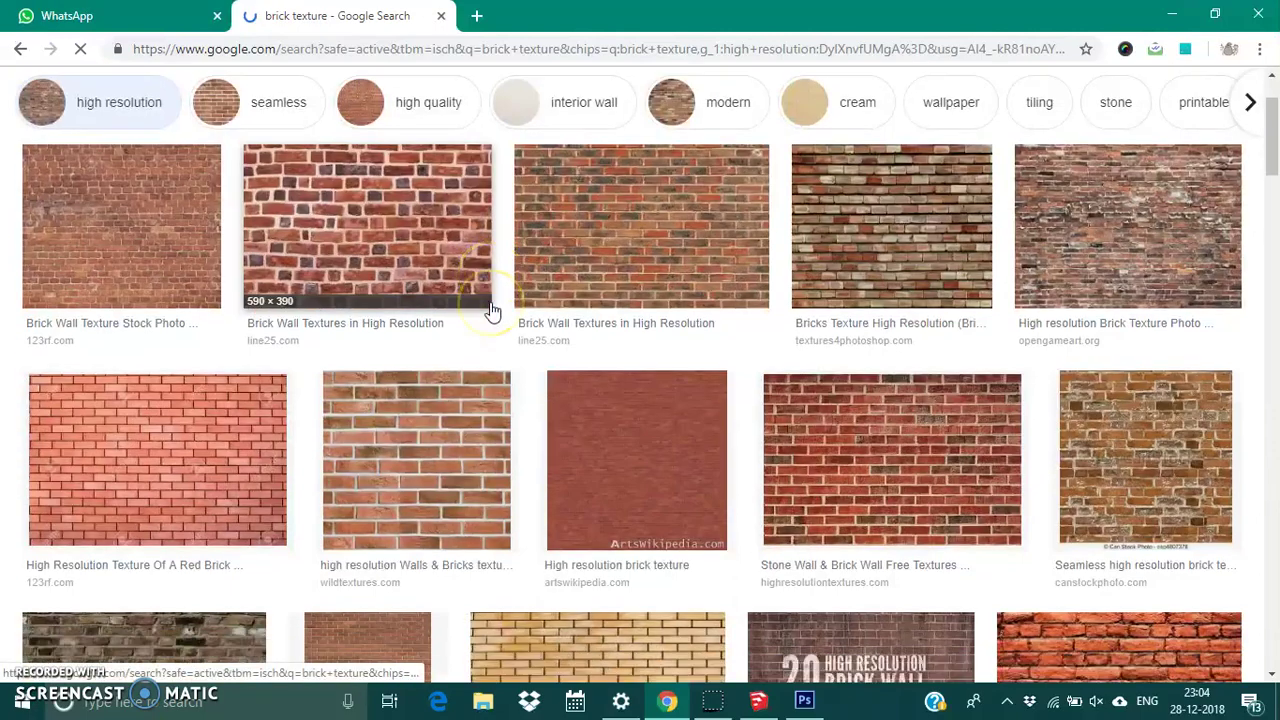
scroll(460, 310, "down", 1)
scroll(314, 295, "down", 1)
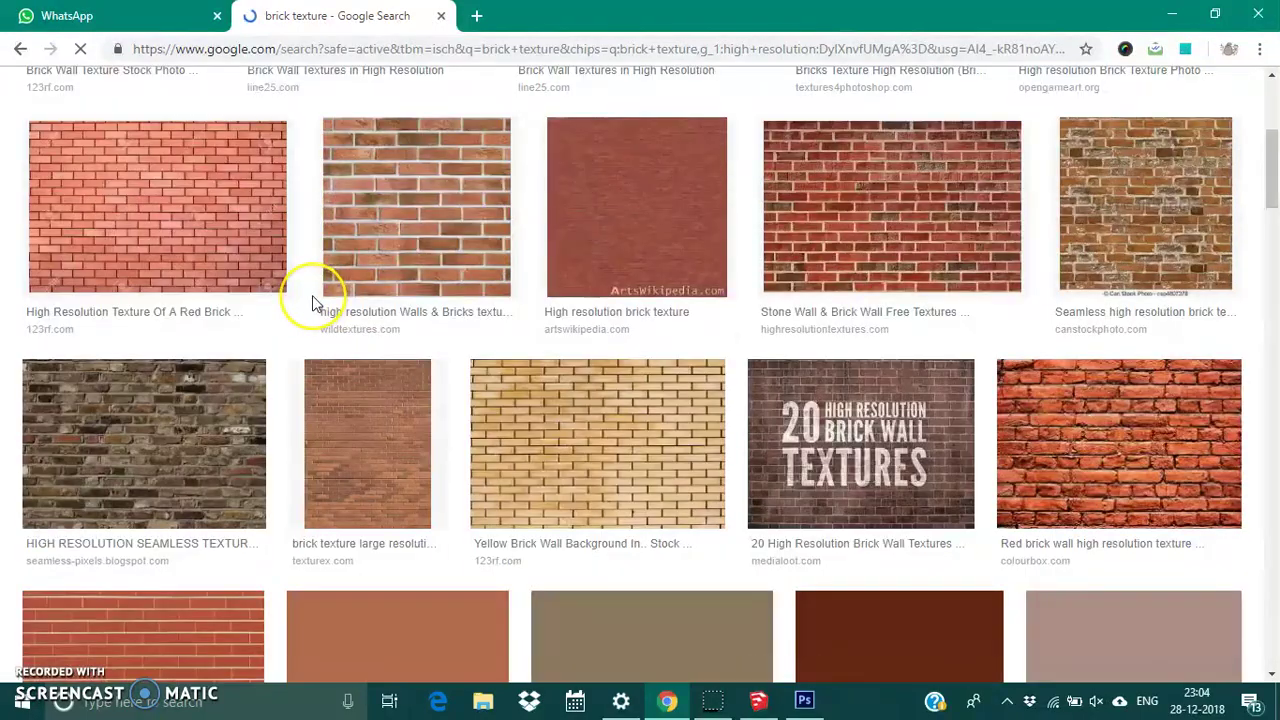
scroll(318, 290, "down", 2)
mouse_move(367, 248)
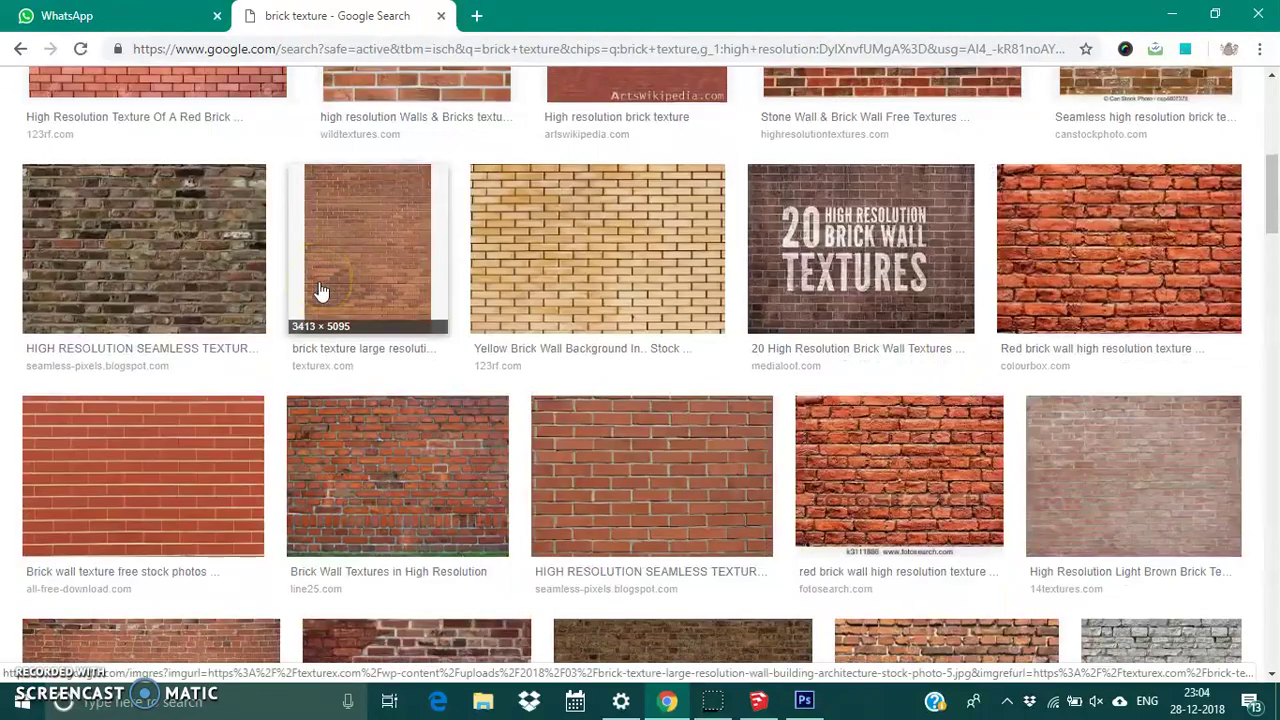
scroll(327, 283, "down", 1)
left_click(690, 388)
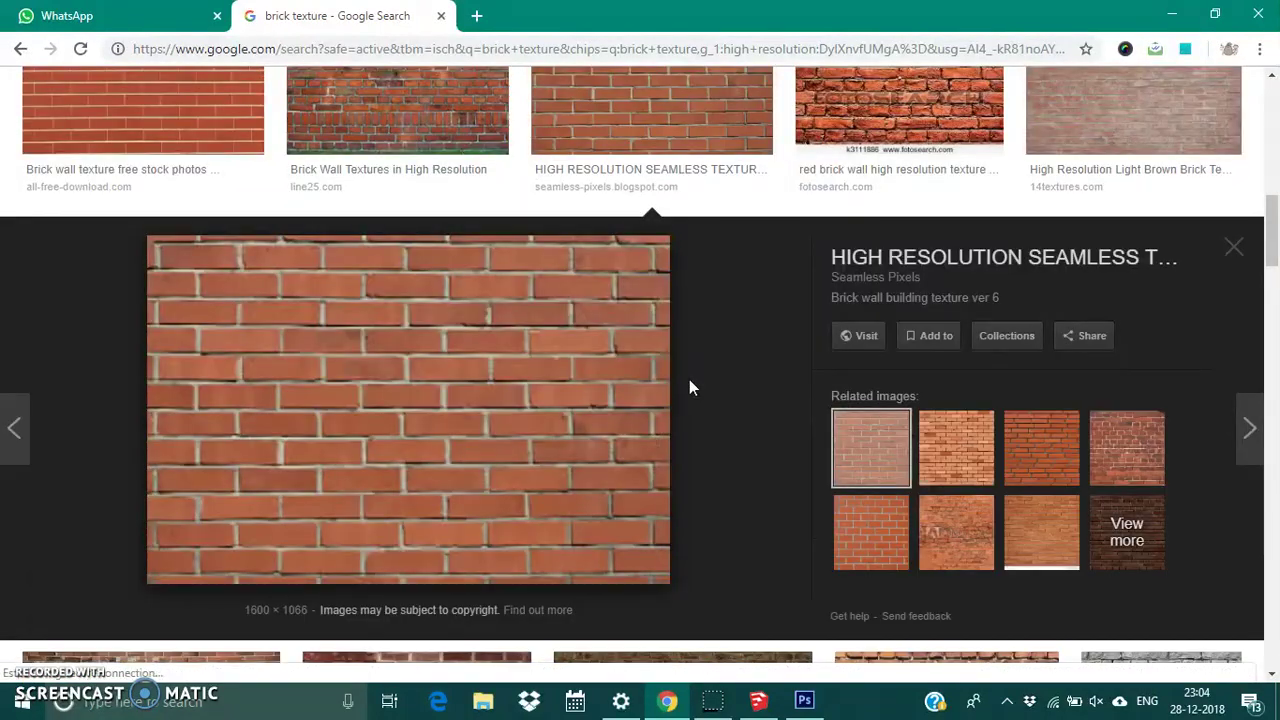
- Save the brick preview image to the Desktop as 'Brick wall building texture ver 6'
left_click(629, 381)
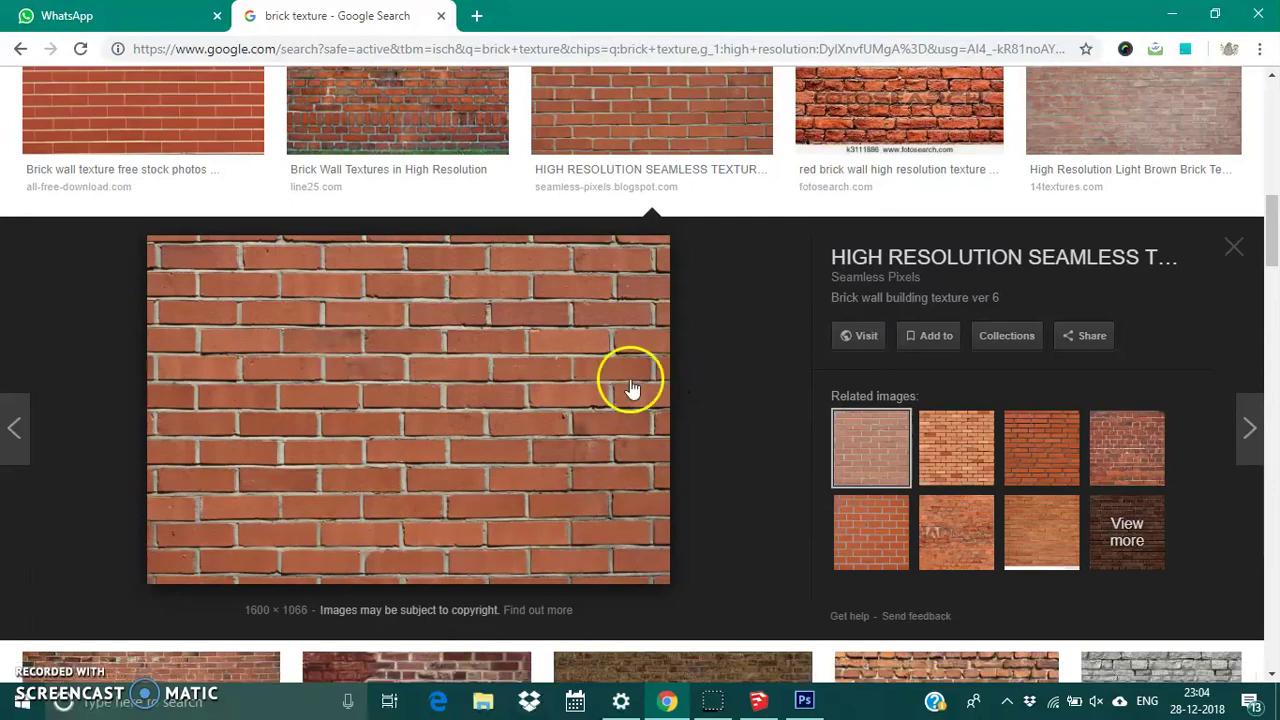
right_click(488, 376)
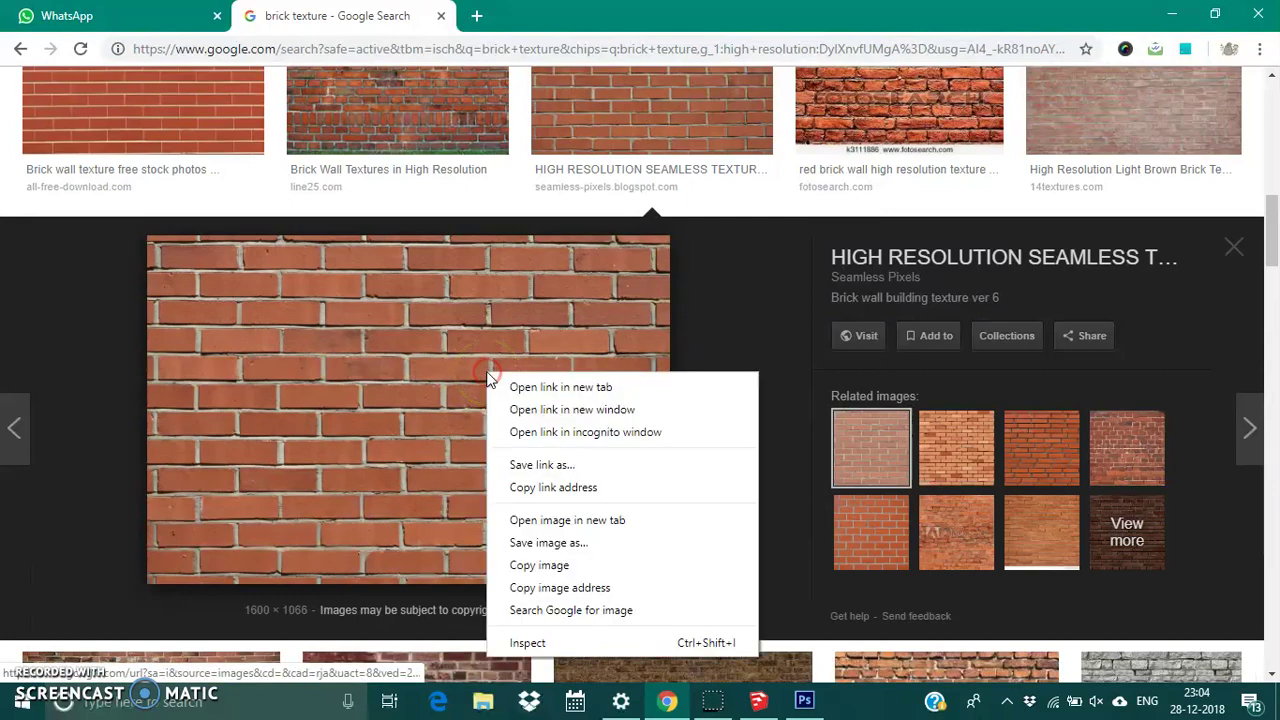
left_click(575, 545)
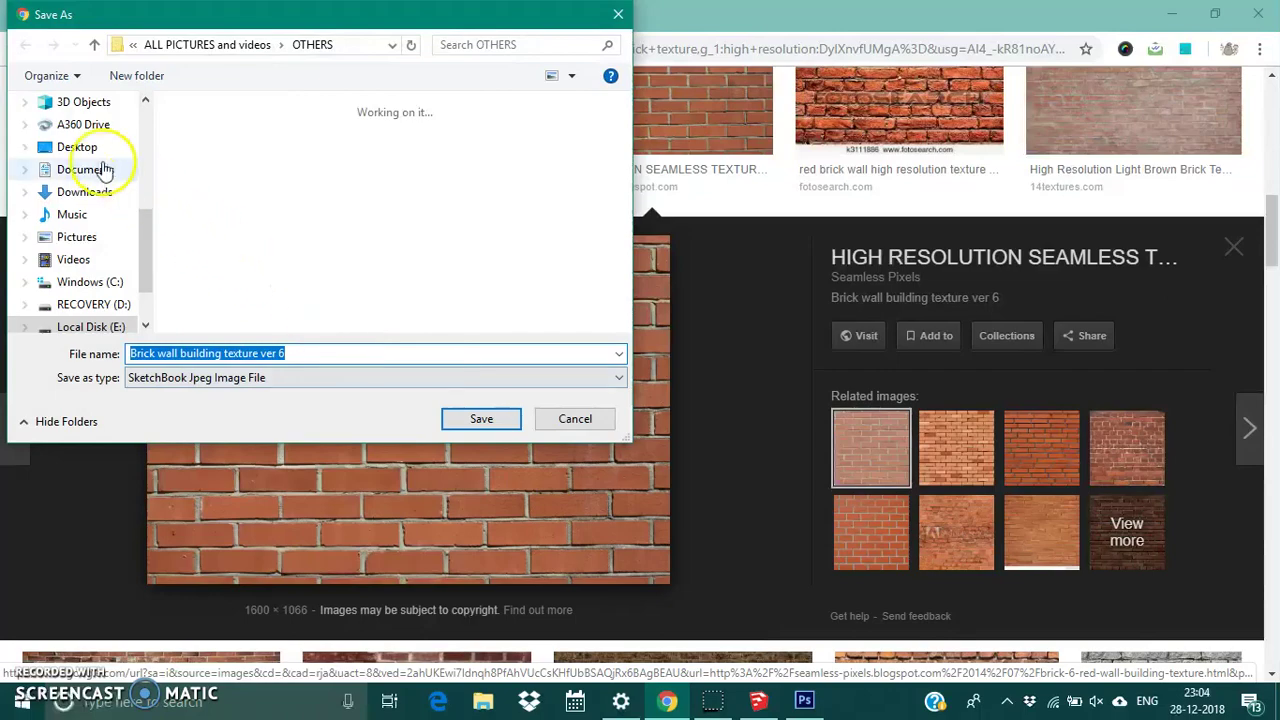
left_click(88, 147)
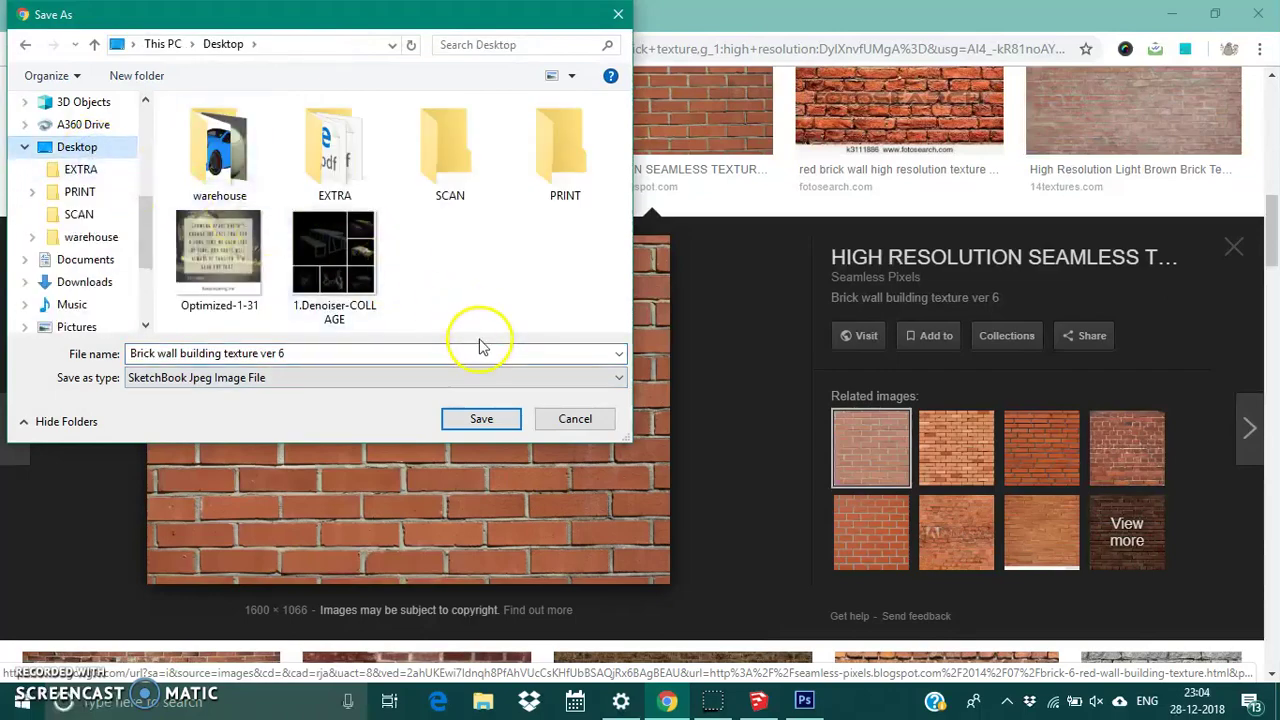
left_click(484, 419)
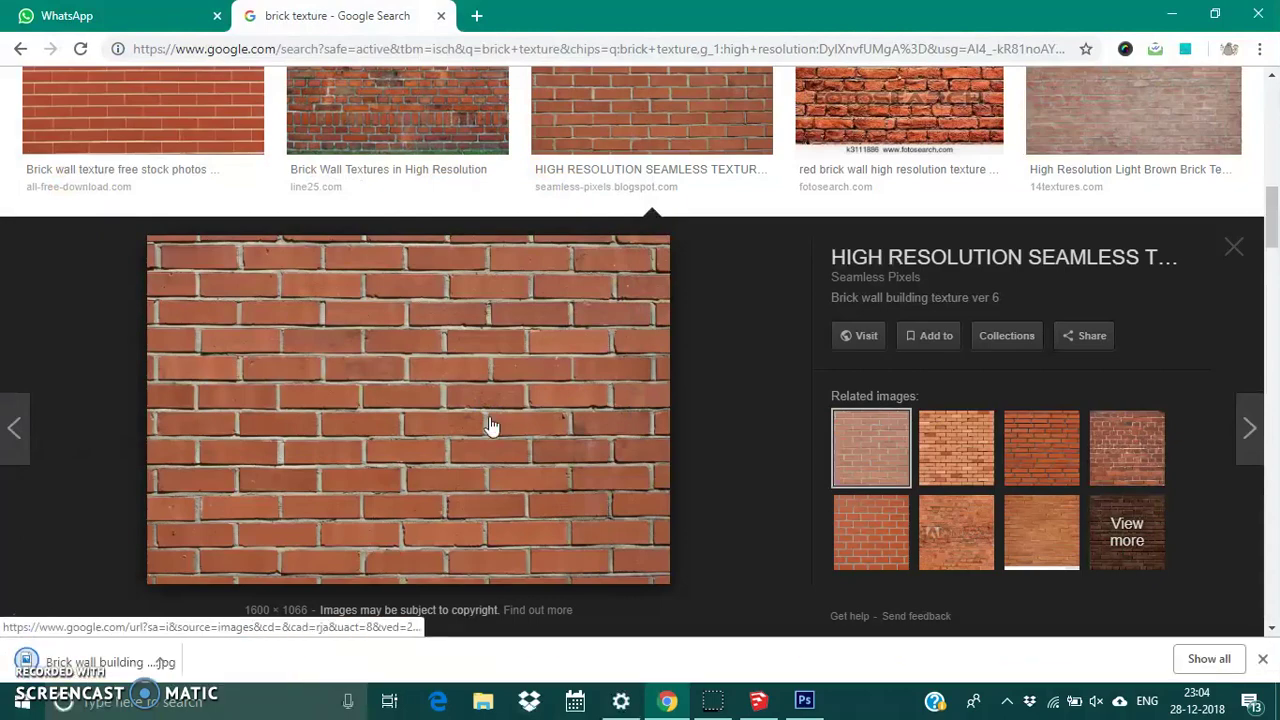
- In Photoshop, open 'Brick wall building texture ver 6.jpg' from the Desktop
left_click(804, 700)
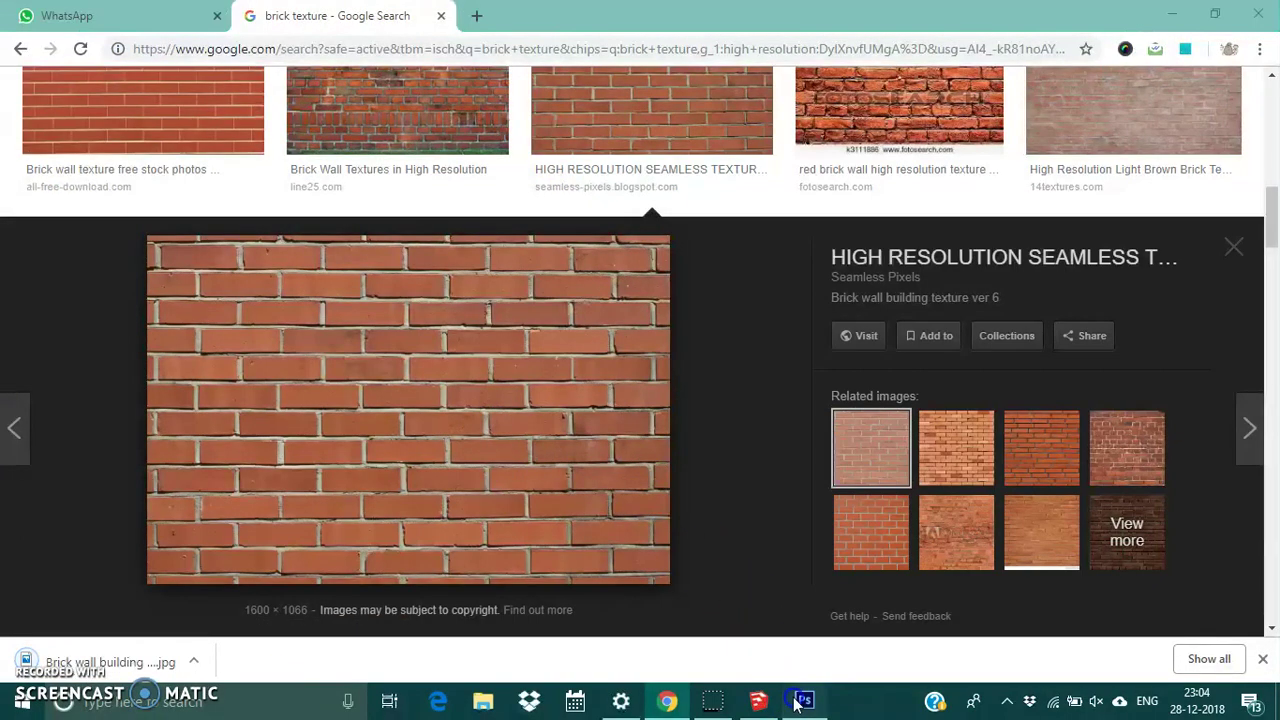
left_click(52, 13)
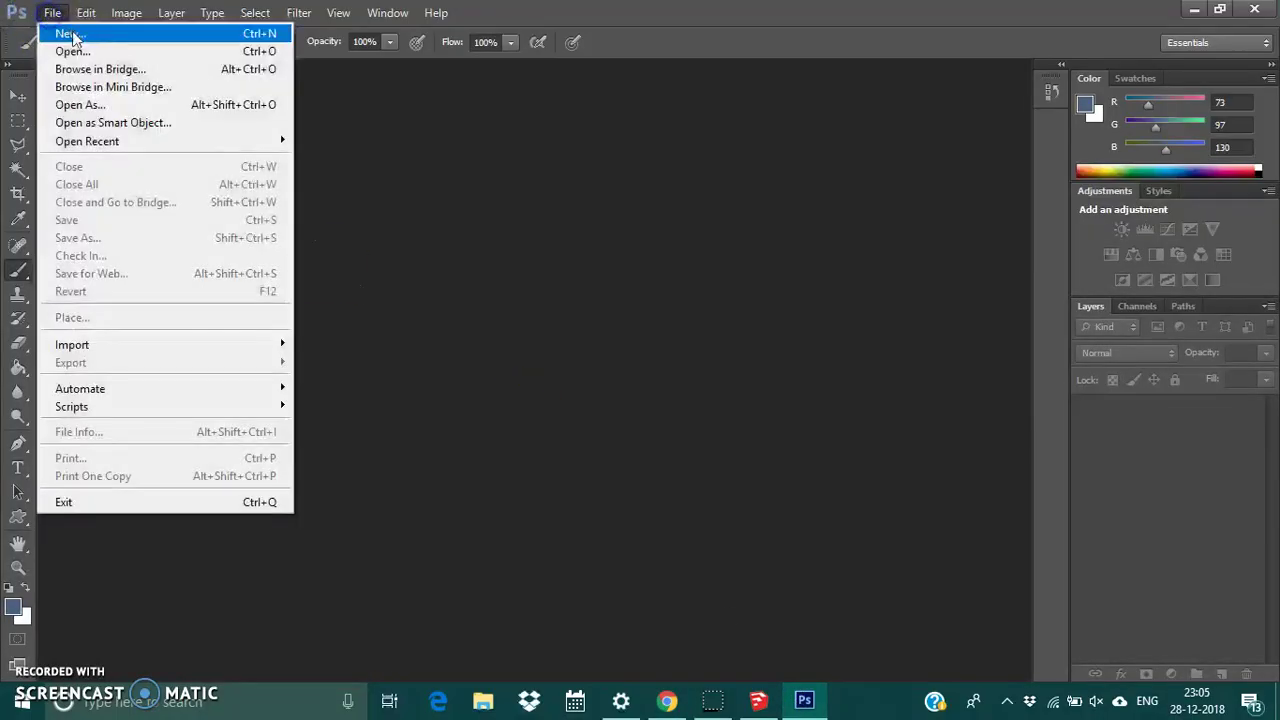
left_click(80, 50)
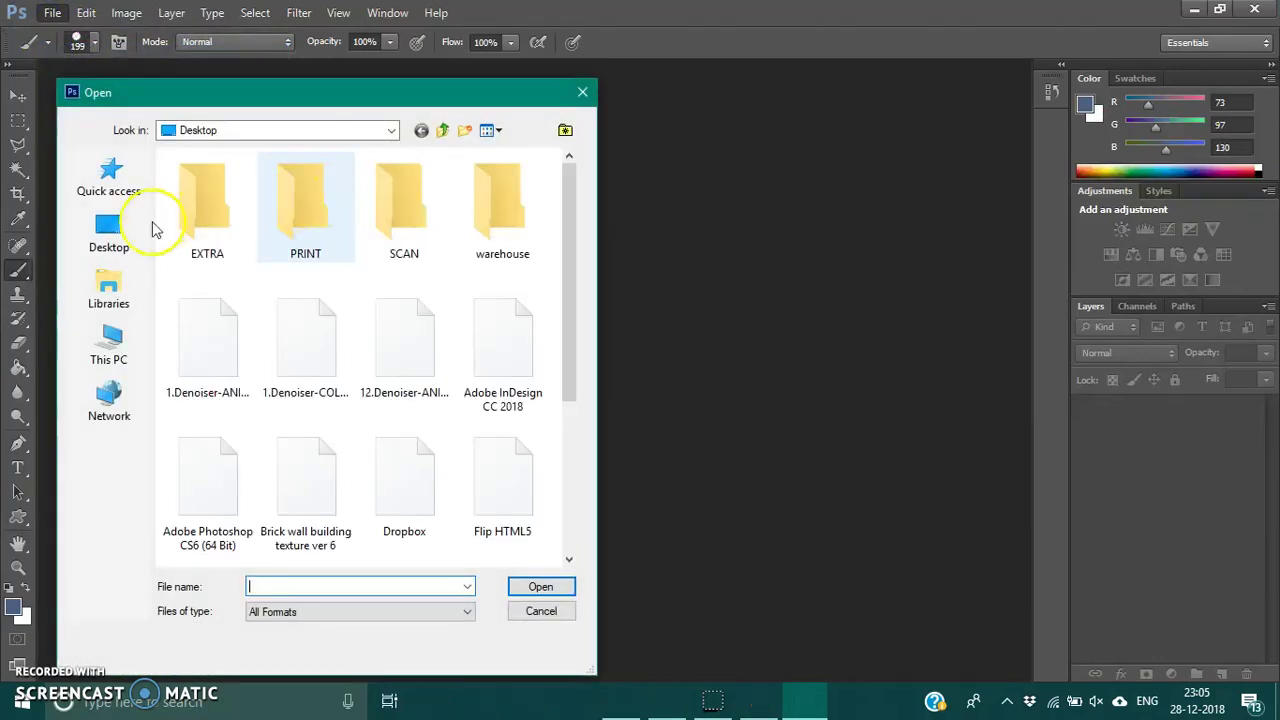
left_click(124, 242)
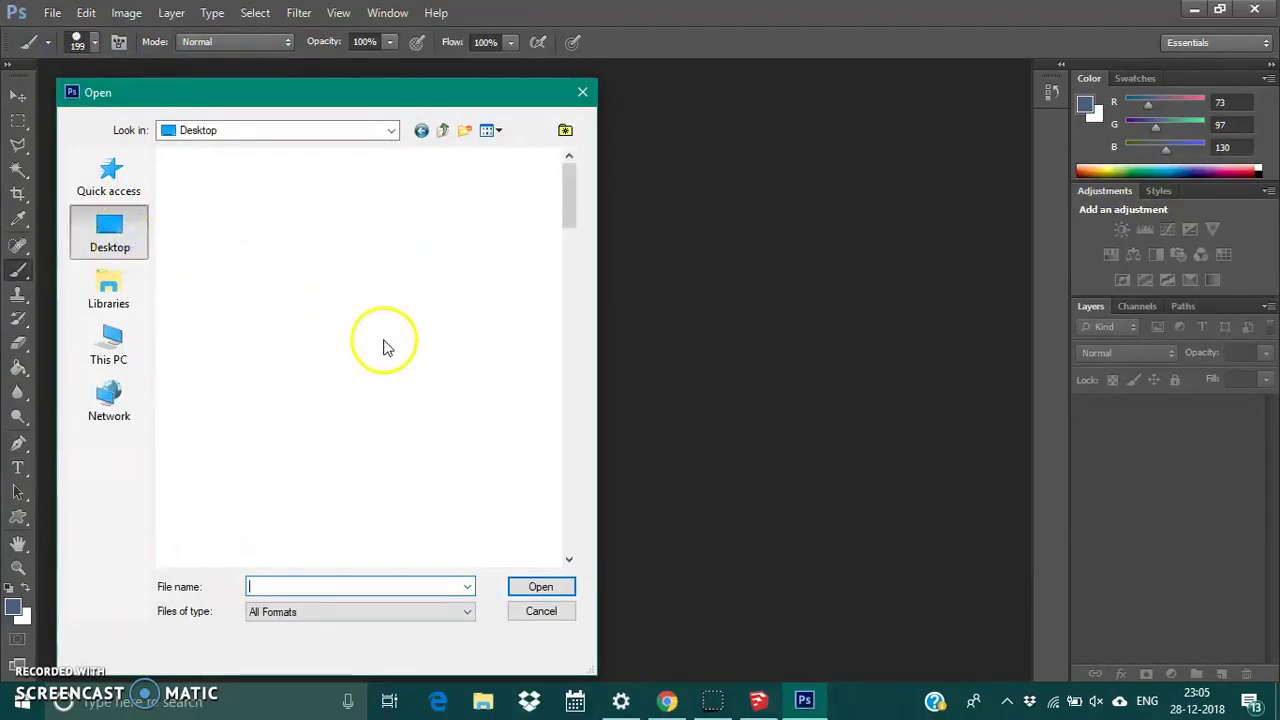
scroll(380, 375, "down", 5)
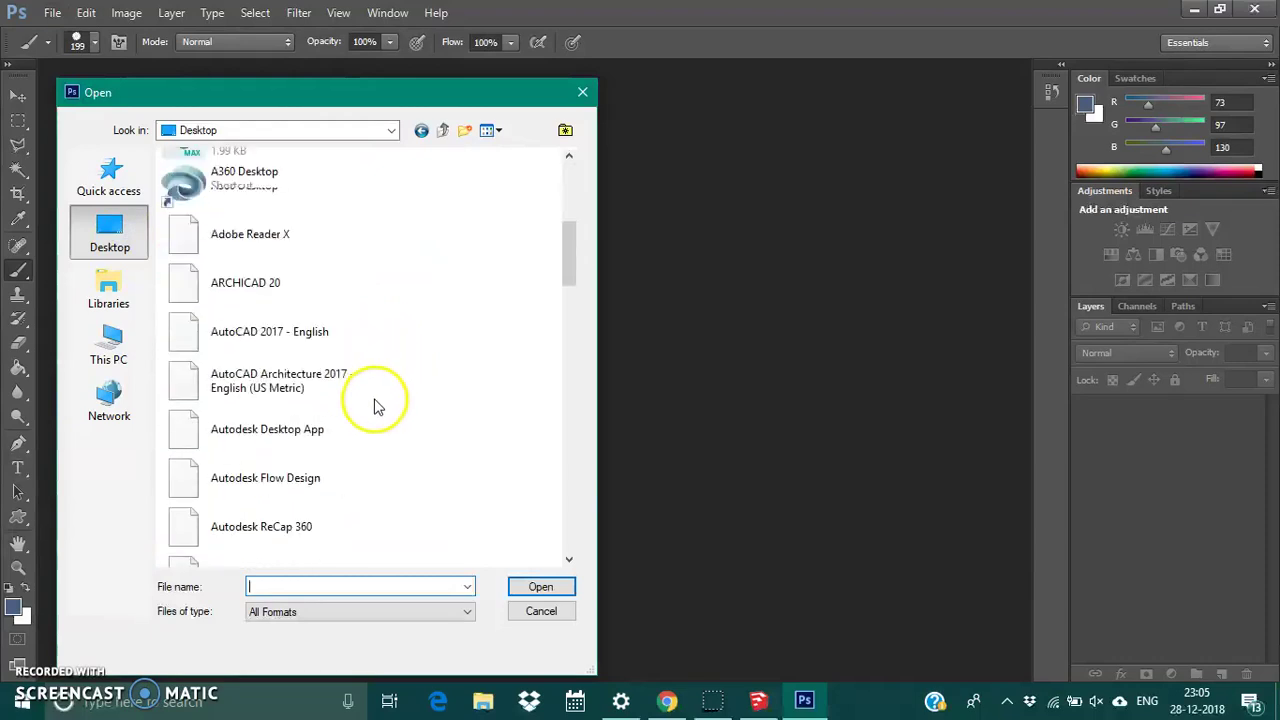
scroll(371, 410, "down", 5)
type("BR")
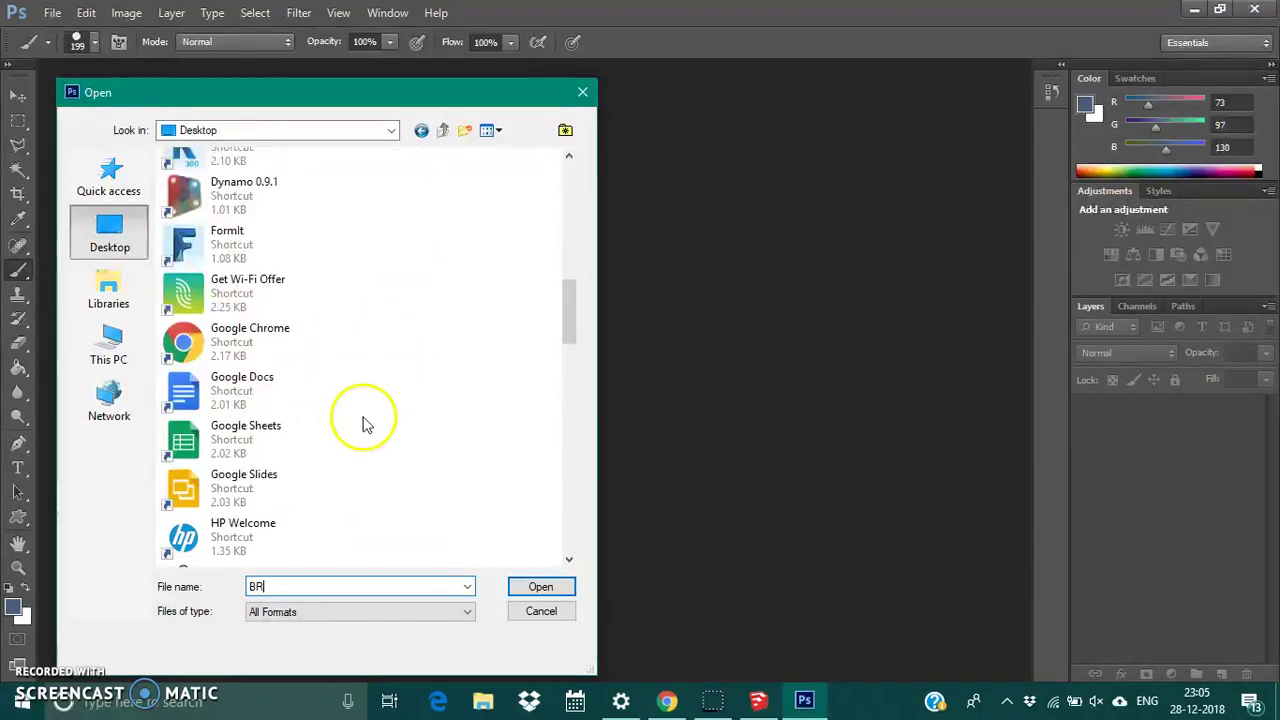
key("BackSpace")
key("BackSpace")
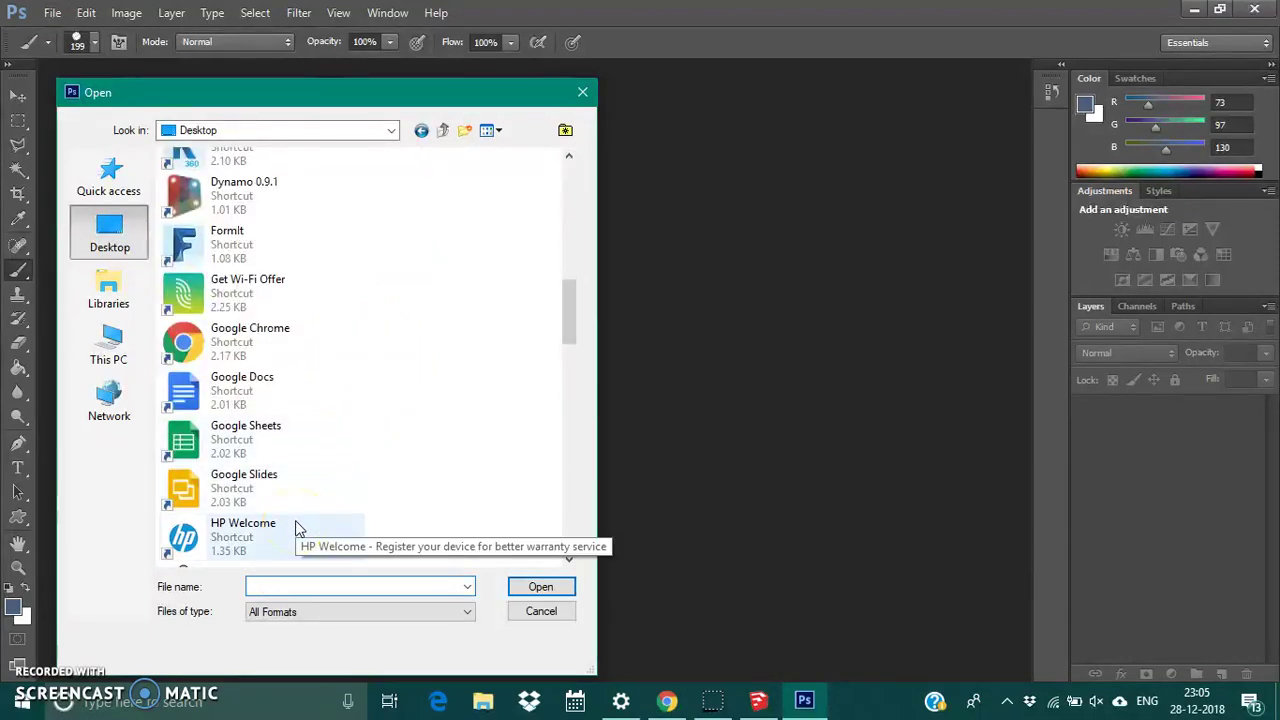
type("BR")
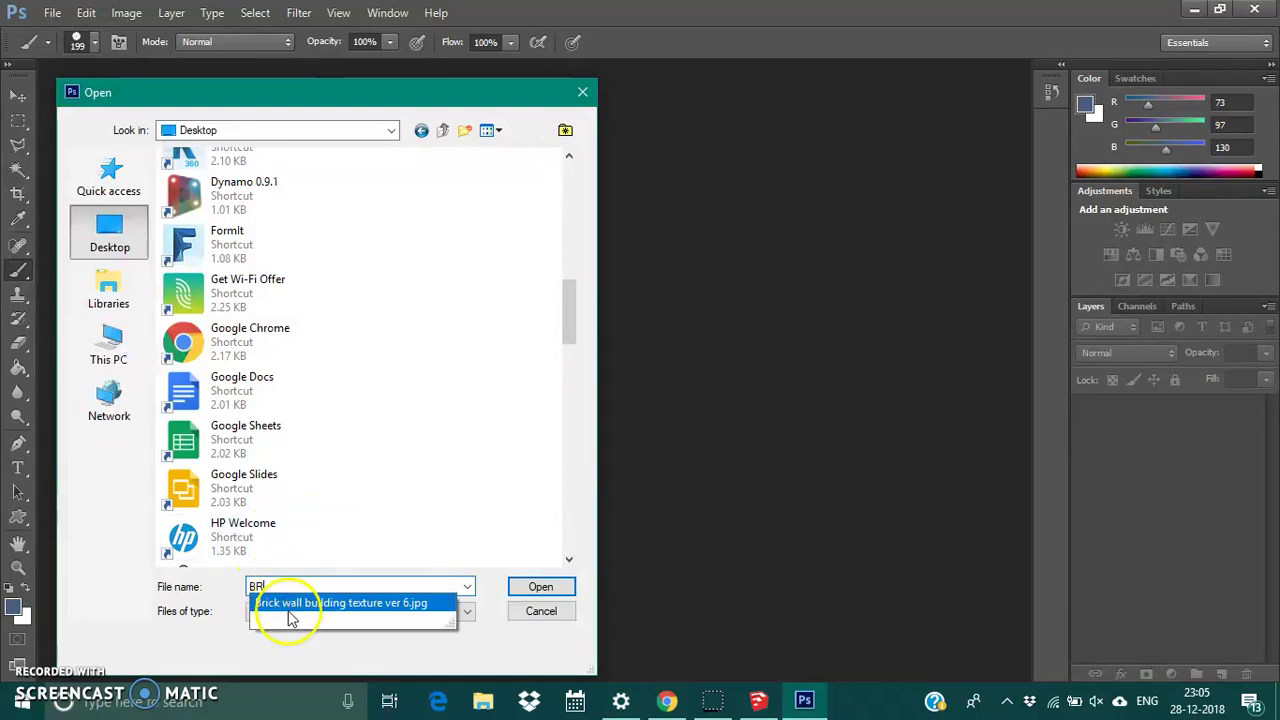
left_click(292, 604)
left_click(532, 587)
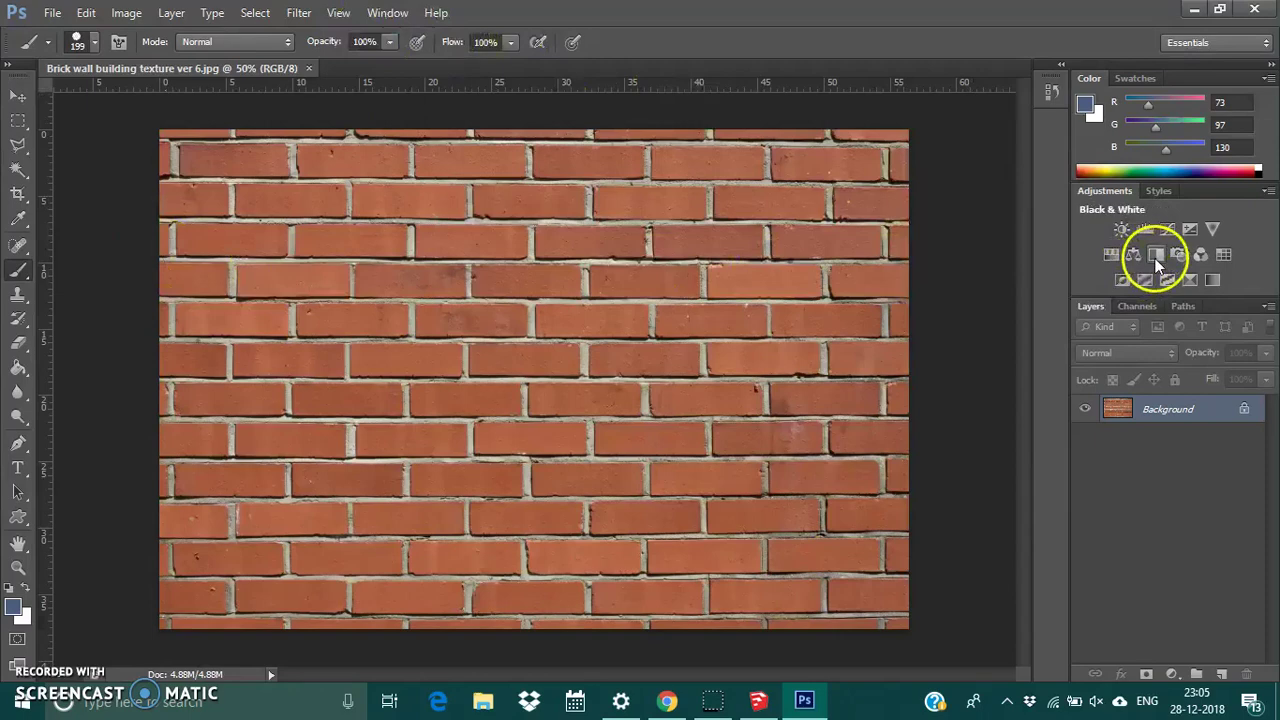
- Add Black & White and Curves adjustment layers, steepening the curve for high contrast
left_click(1156, 256)
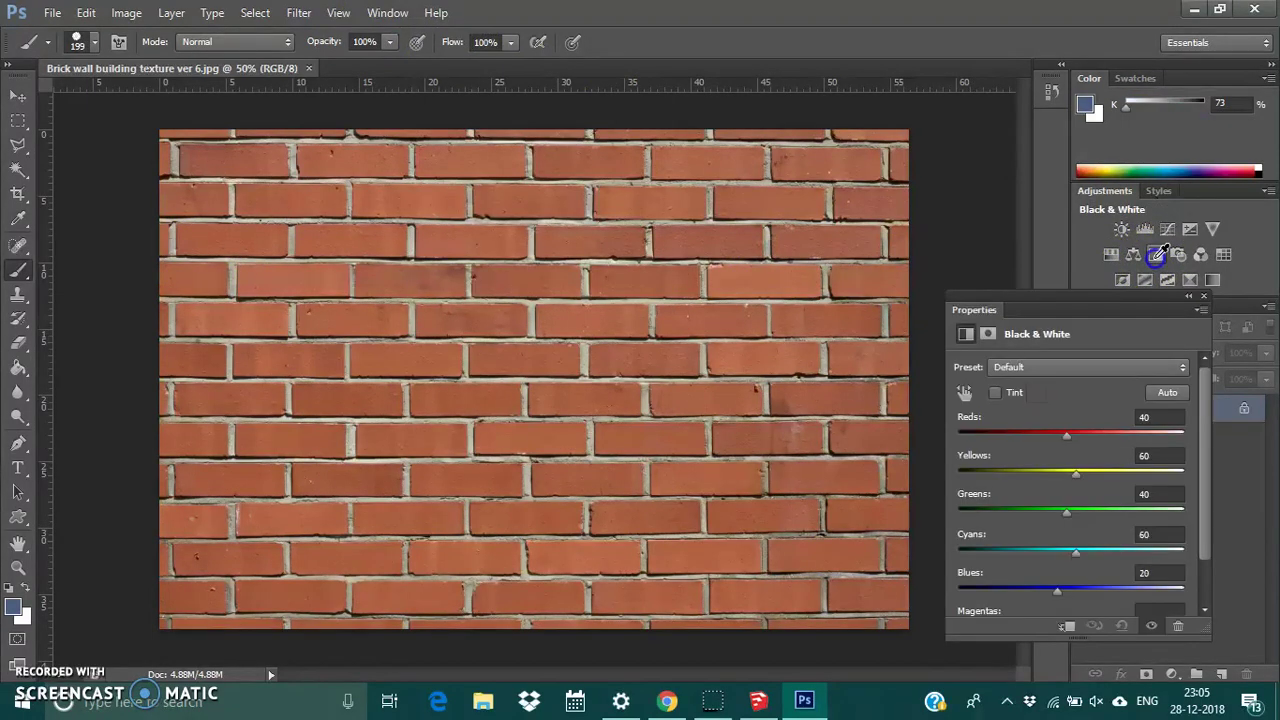
left_click(1203, 298)
left_click(1167, 229)
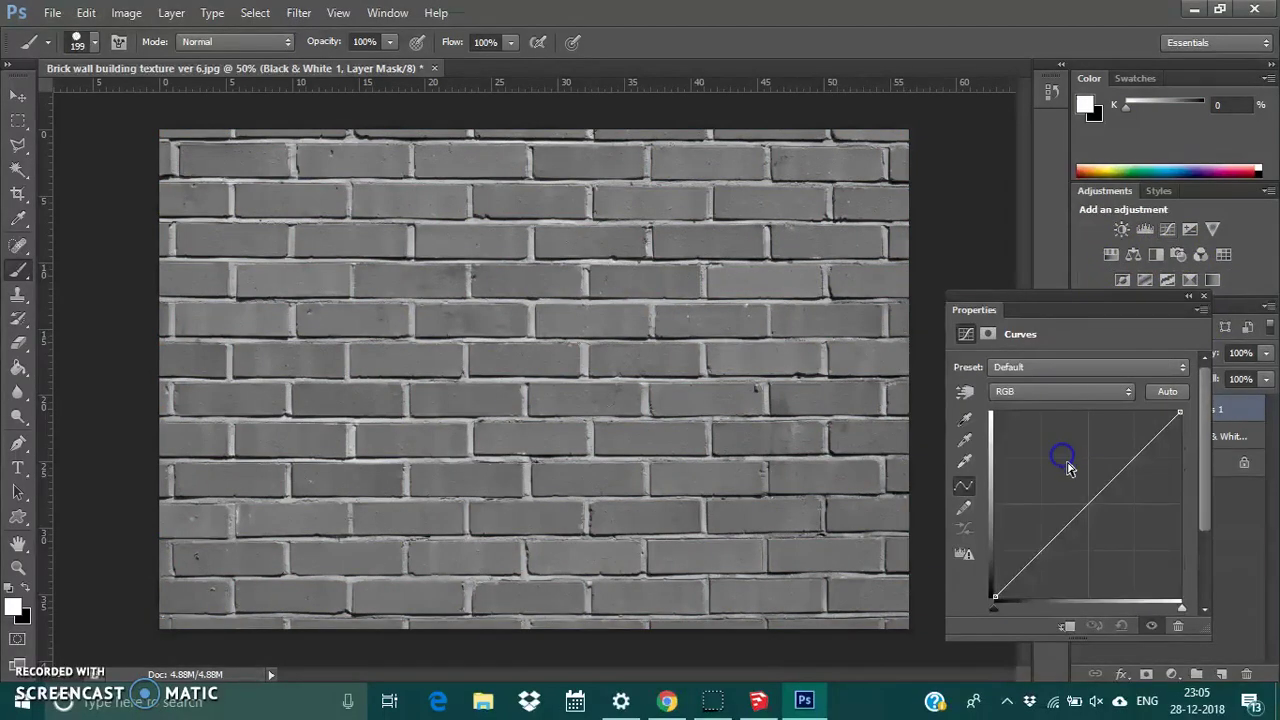
left_click(1086, 500)
mouse_move(1086, 500)
left_mouse_down()
mouse_move(1100, 543)
mouse_move(1051, 506)
mouse_move(1086, 569)
mouse_move(1005, 531)
mouse_move(1054, 517)
mouse_move(1030, 489)
mouse_move(1017, 489)
mouse_move(1066, 560)
mouse_move(1086, 561)
left_mouse_up()
left_click(1082, 481)
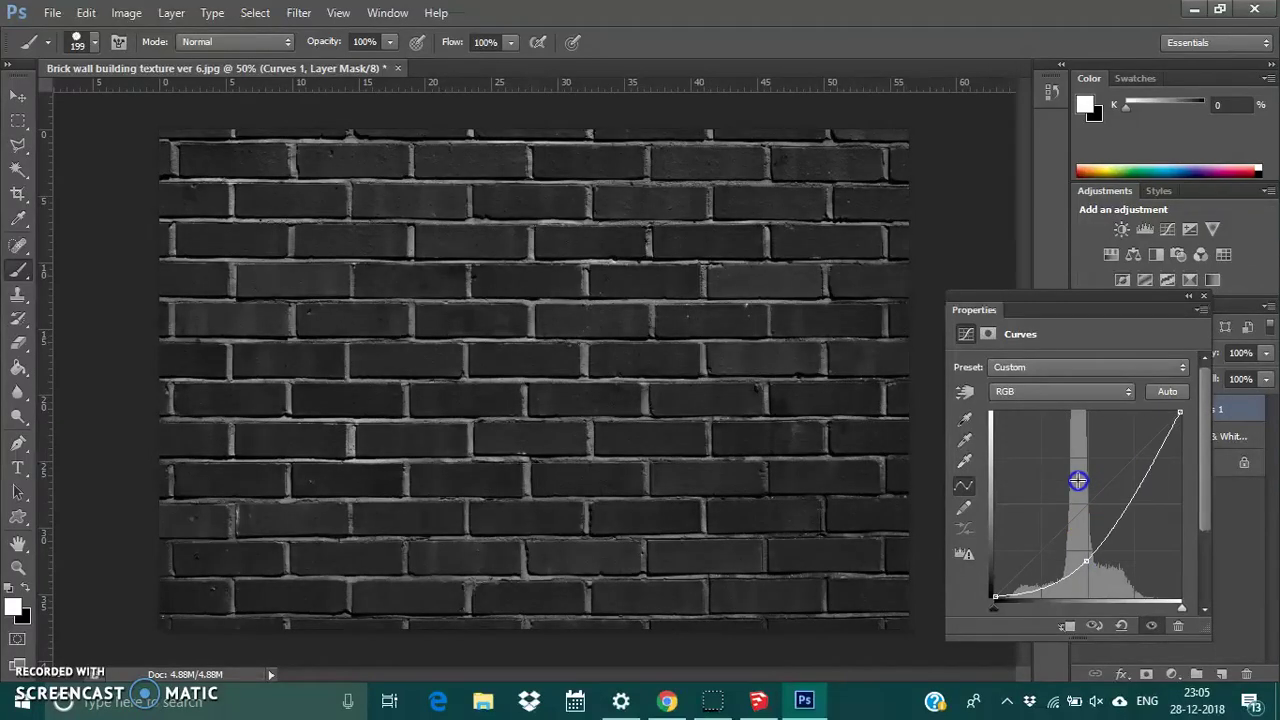
left_click_drag(1133, 488, 1090, 486)
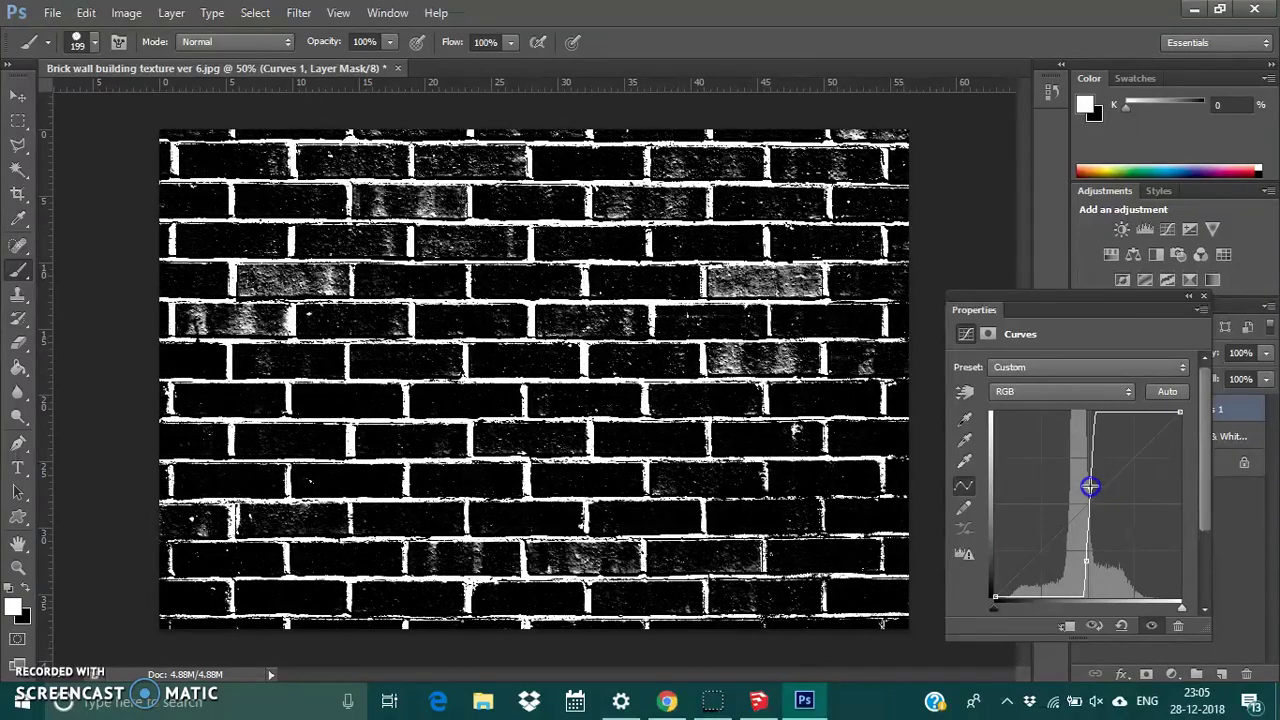
left_click(1203, 296)
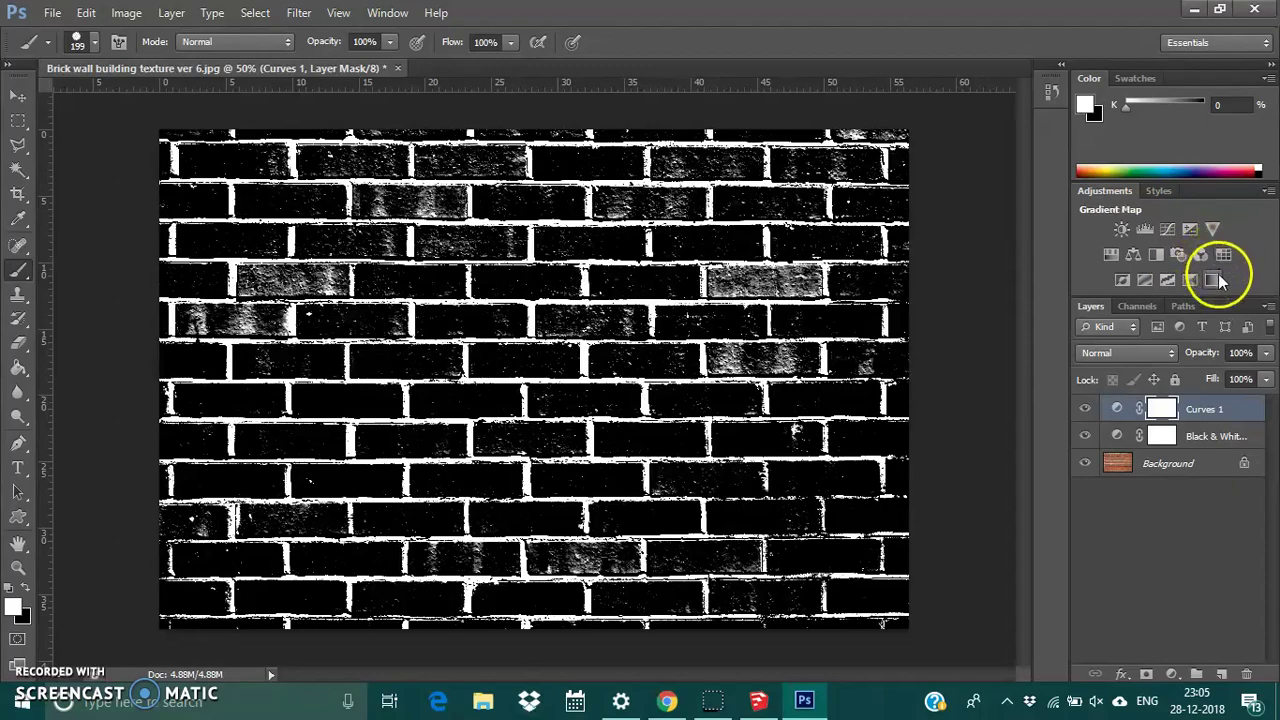
- Add an Invert adjustment layer so the bricks turn white and the mortar black
left_click(1131, 283)
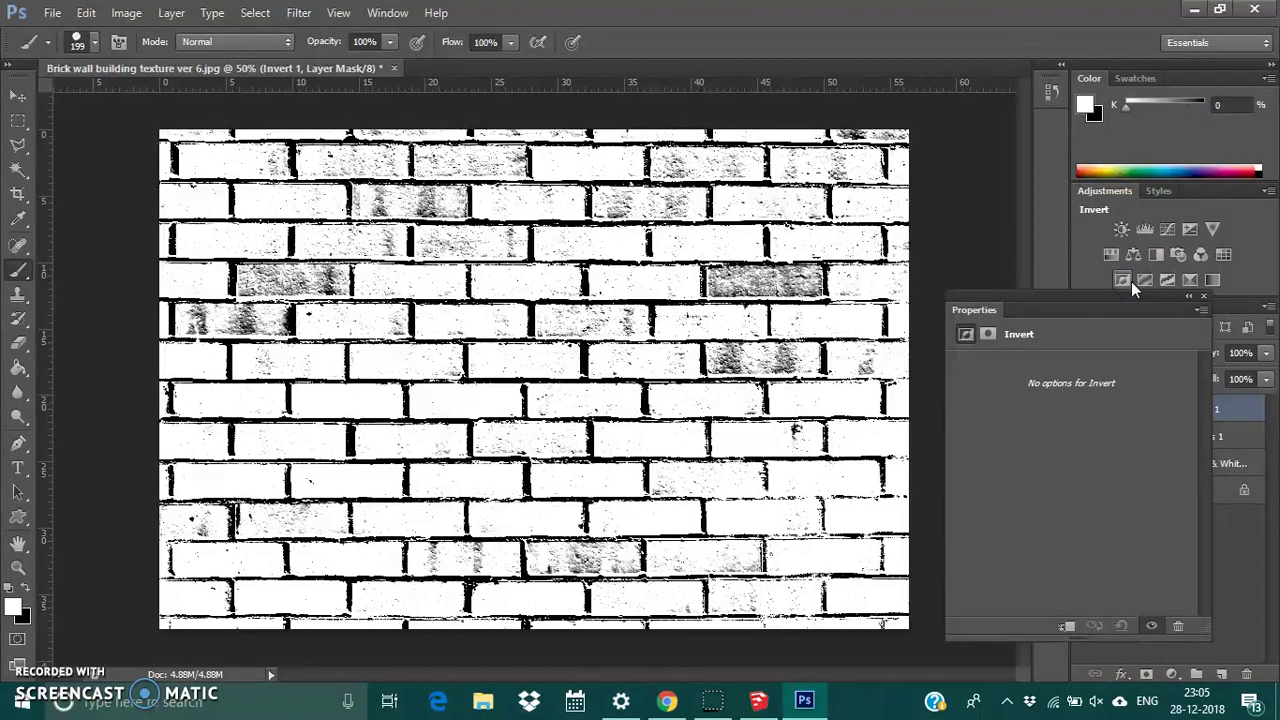
left_click(1203, 297)
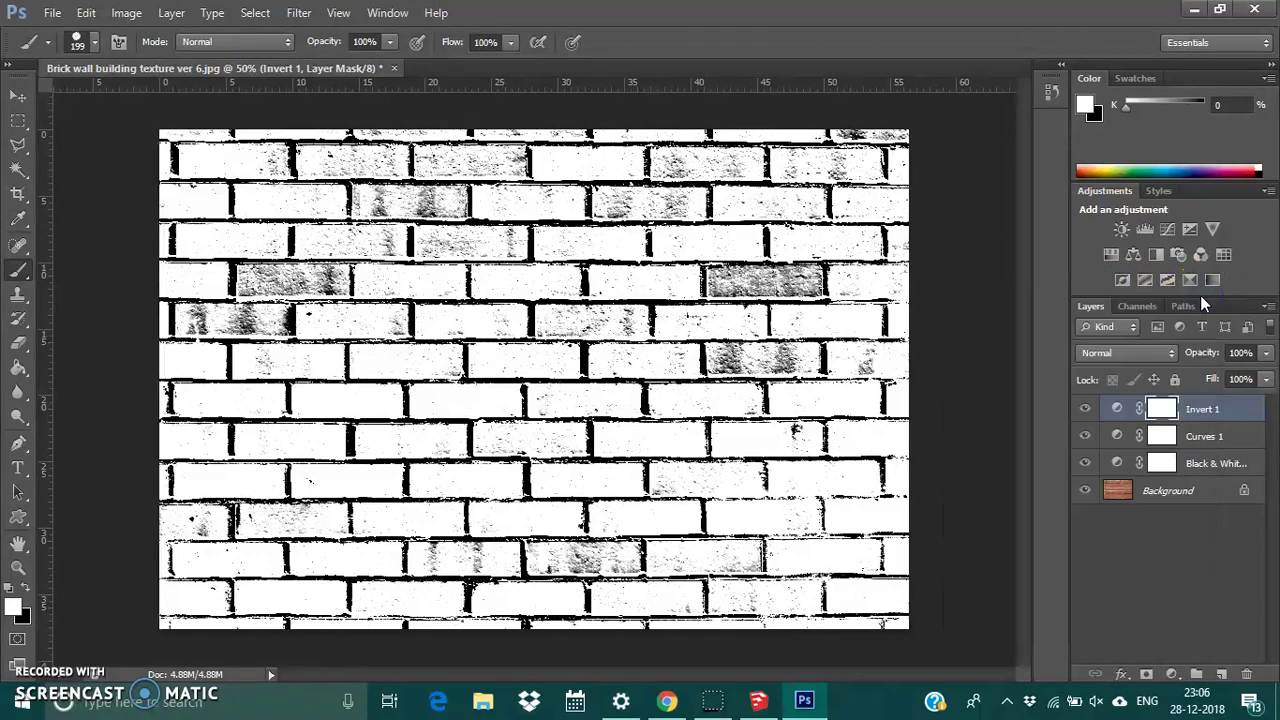
left_click(52, 12)
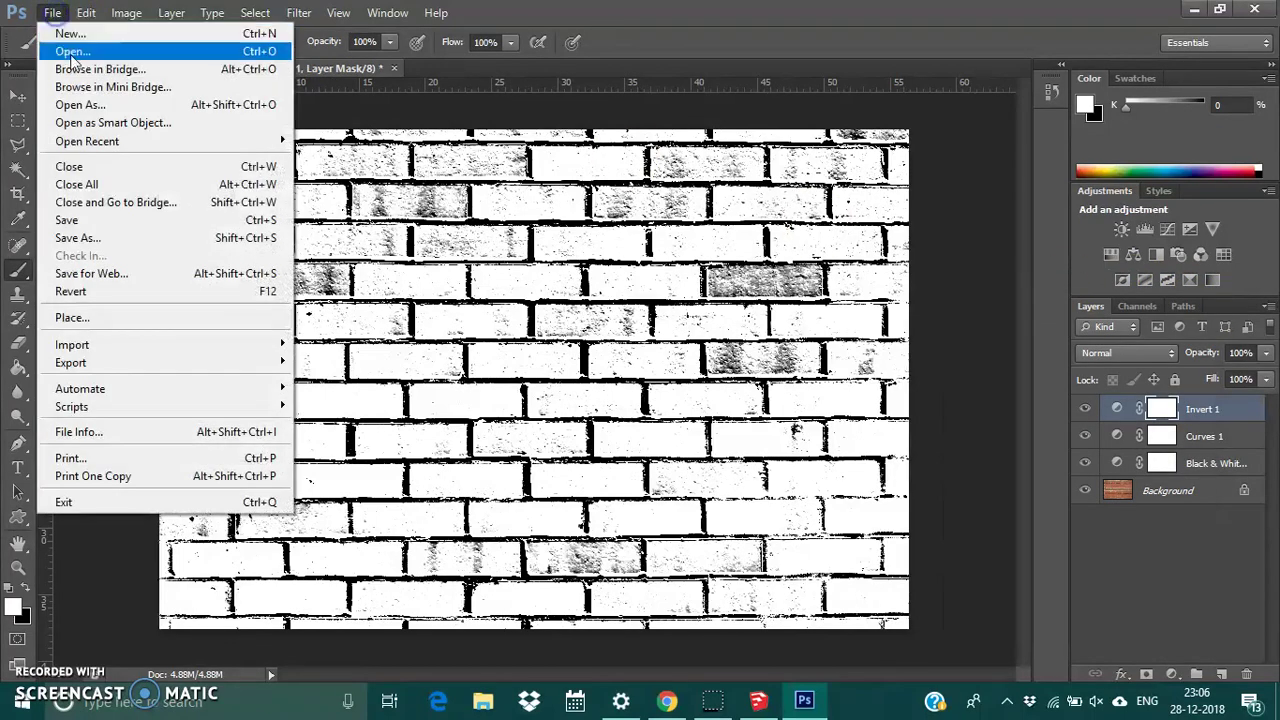
- Save the map to the Desktop as JPEG 'Brick wall building texture DISPLACEMENT MAP' at quality 12
left_click(98, 237)
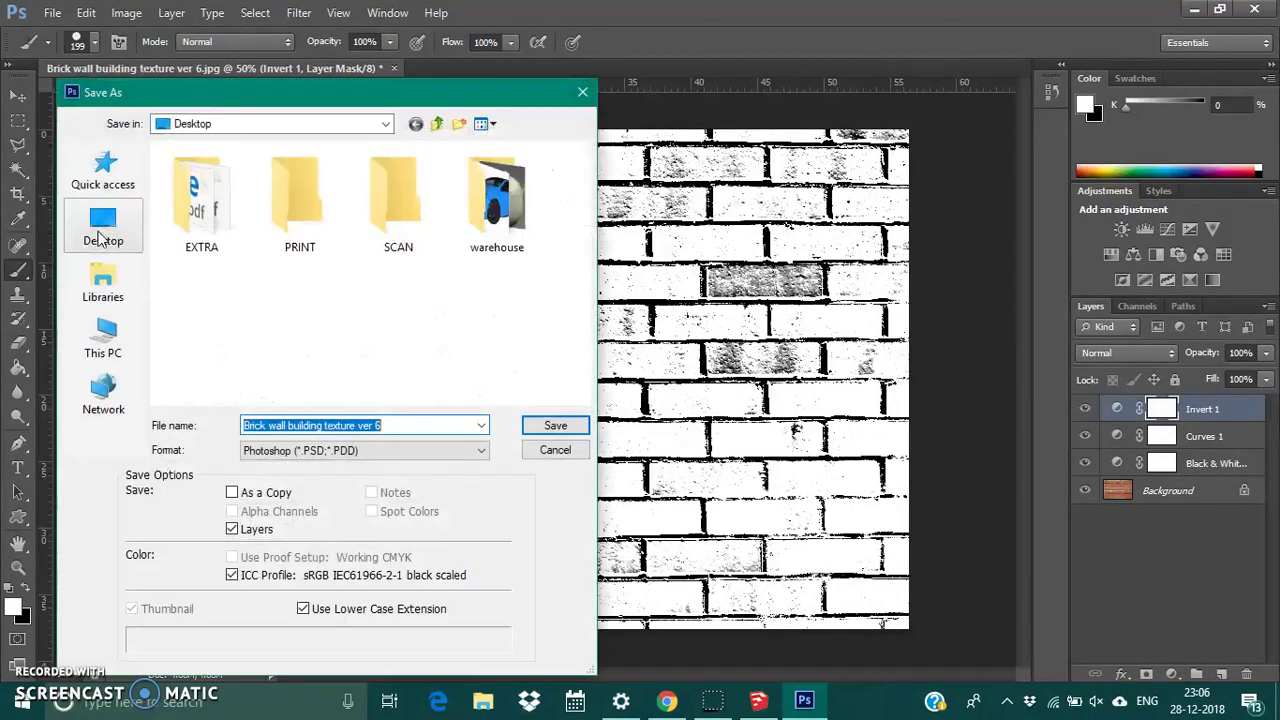
left_click(105, 248)
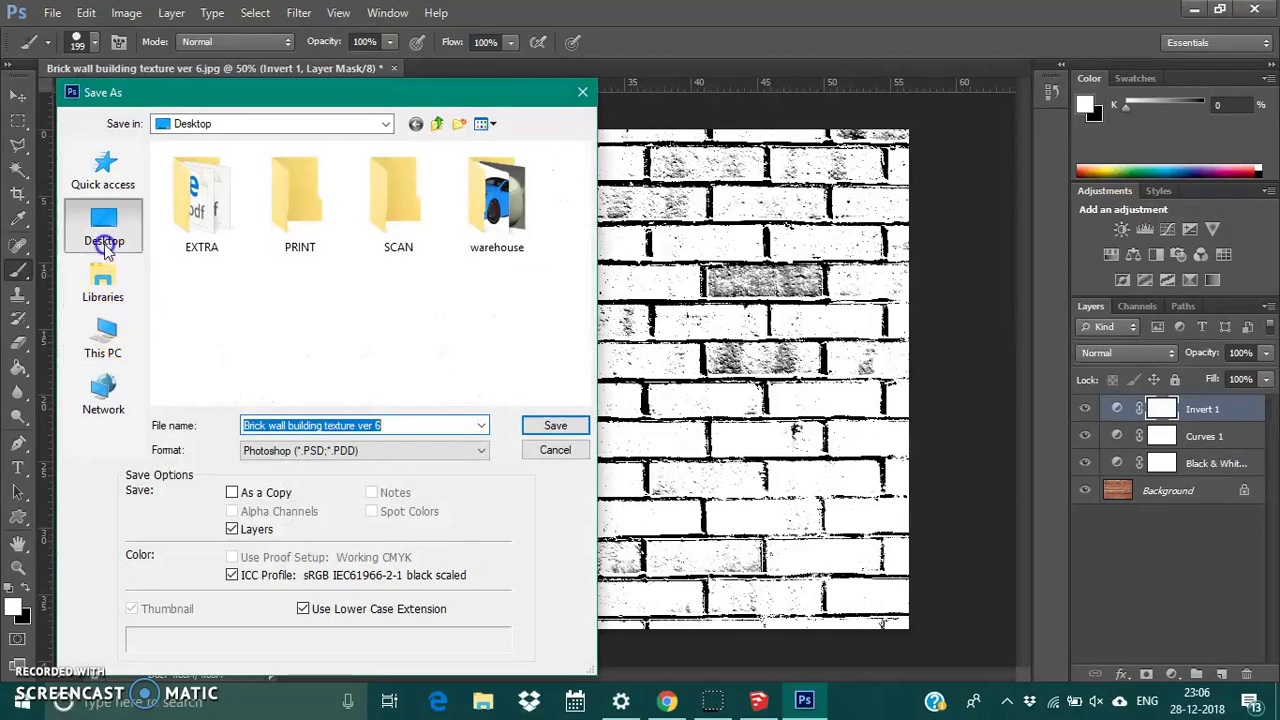
left_click(416, 422)
left_click(403, 449)
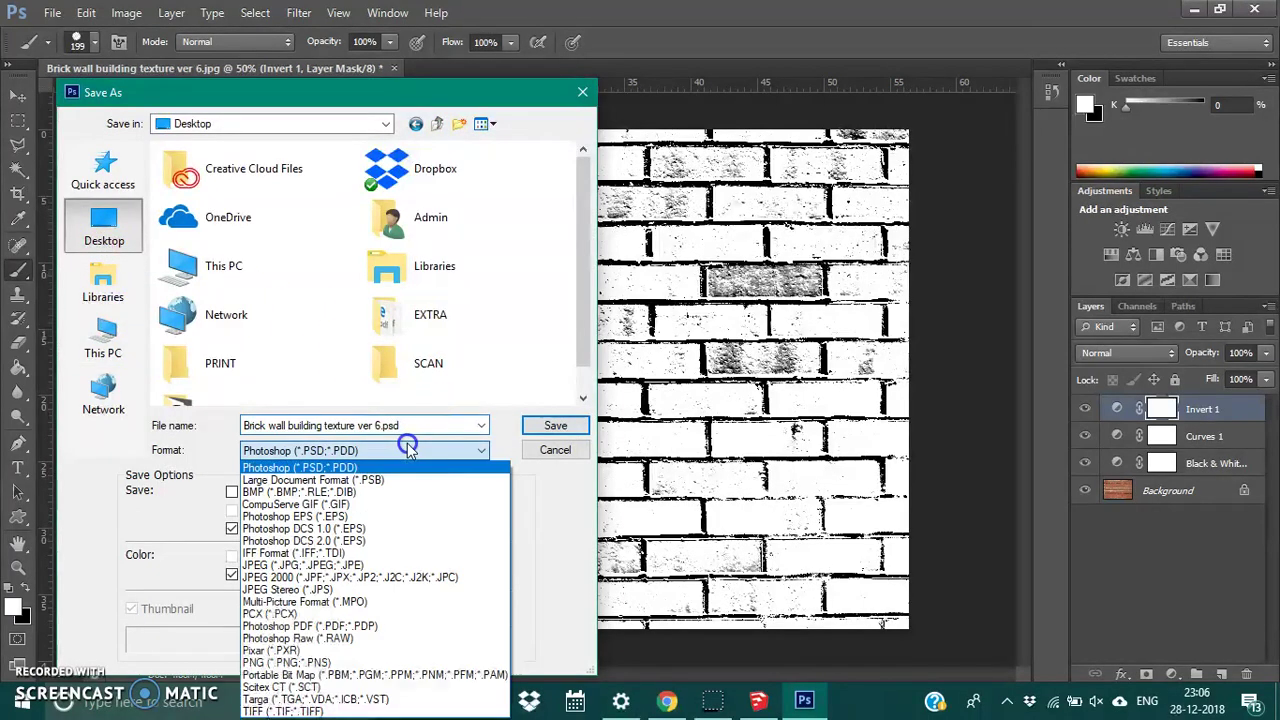
left_click(371, 565)
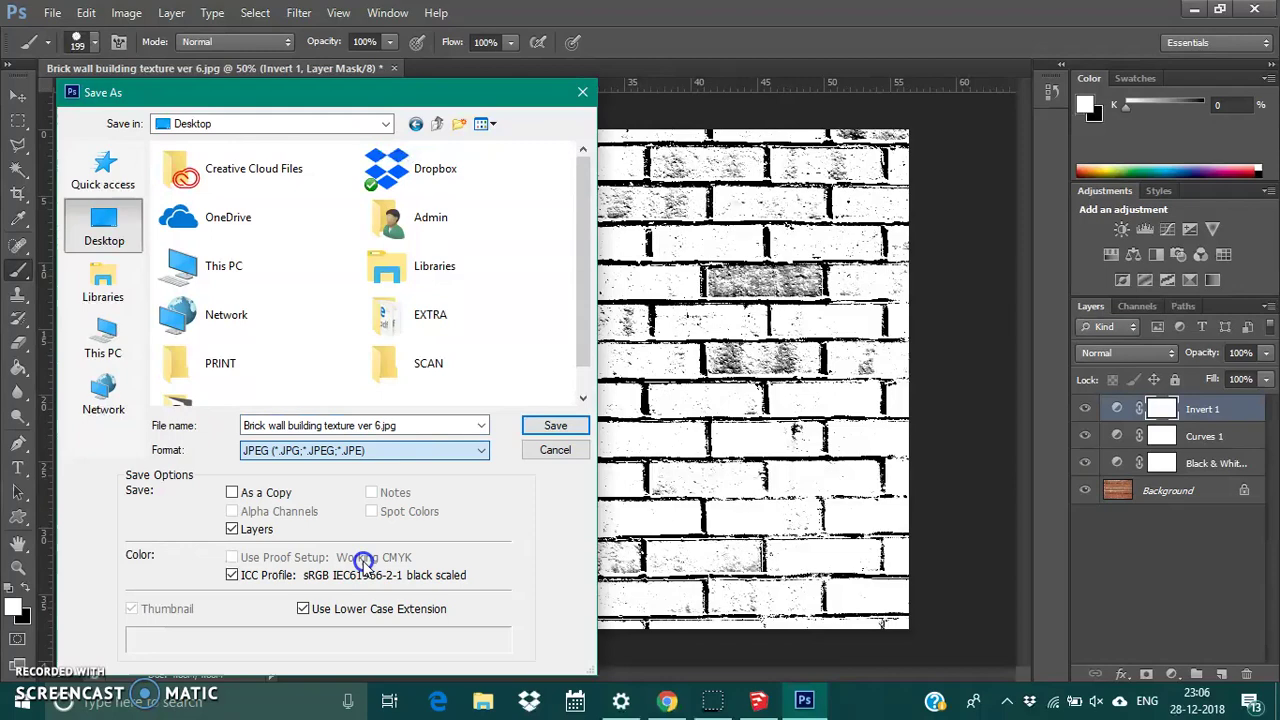
double_click(385, 425)
left_click(403, 425)
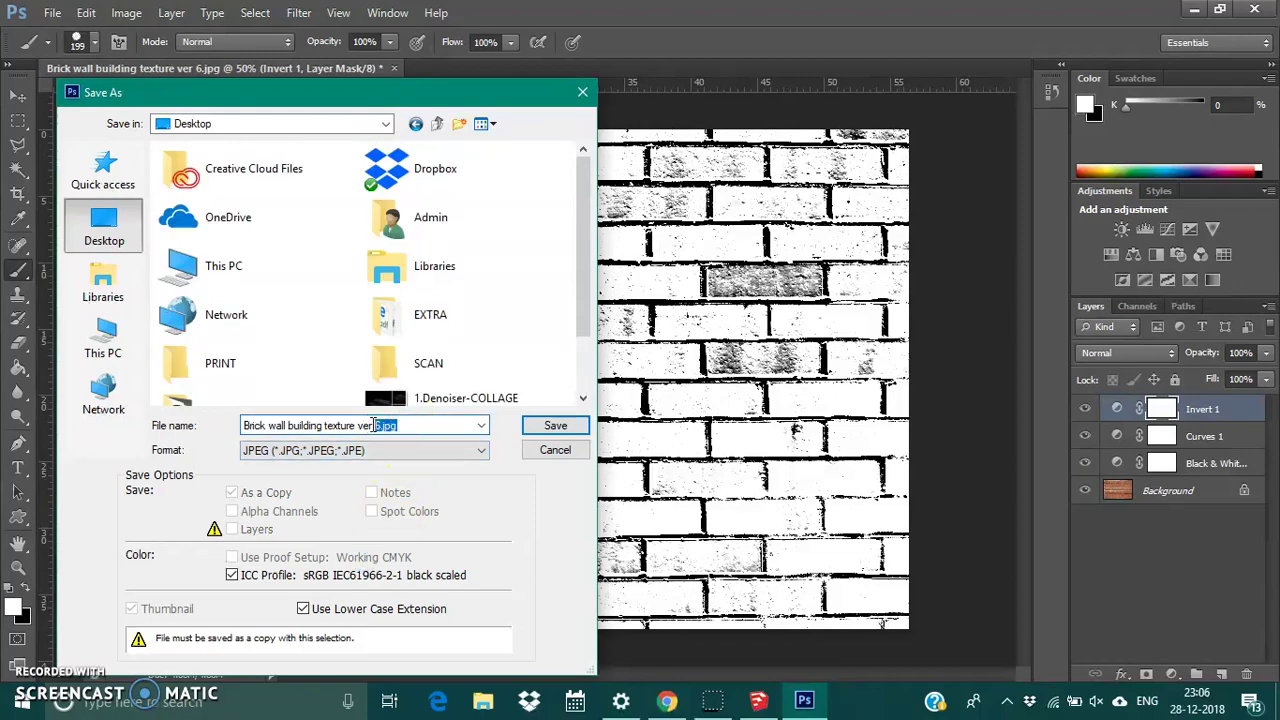
left_click_drag(373, 425, 367, 425)
type("DIPLACEMEN")
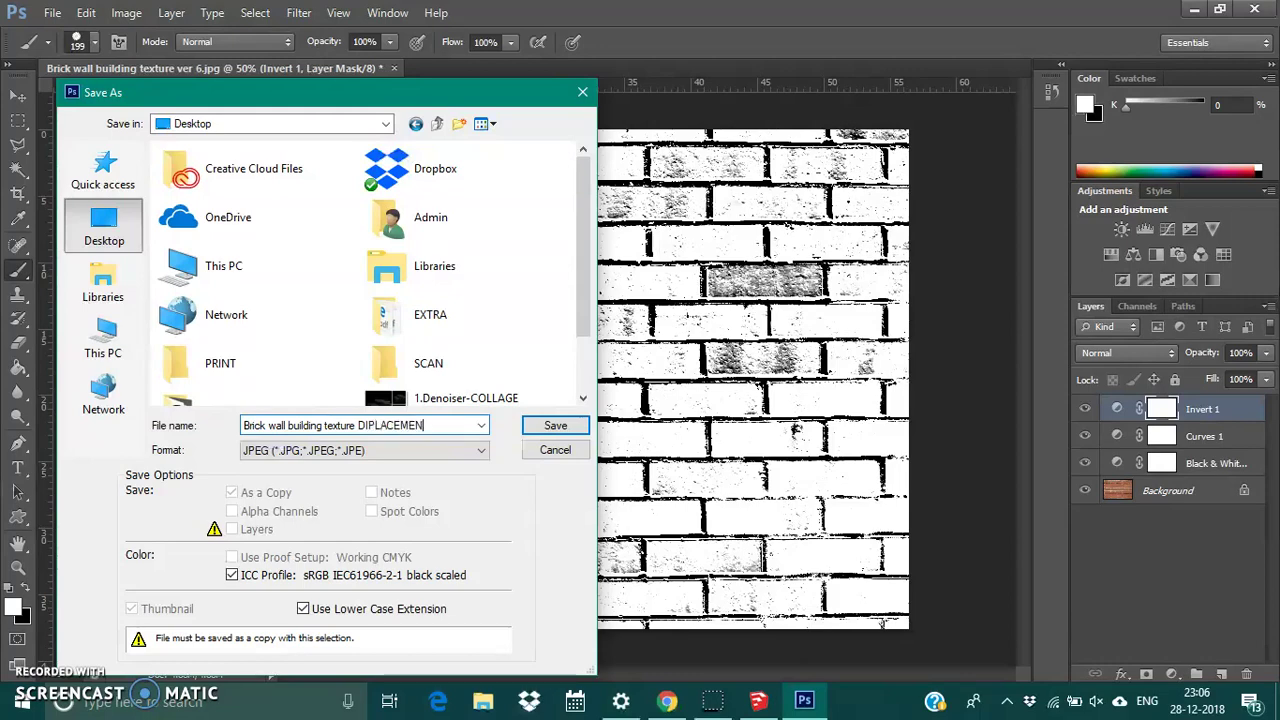
type("T MA")
type("P")
key("Return")
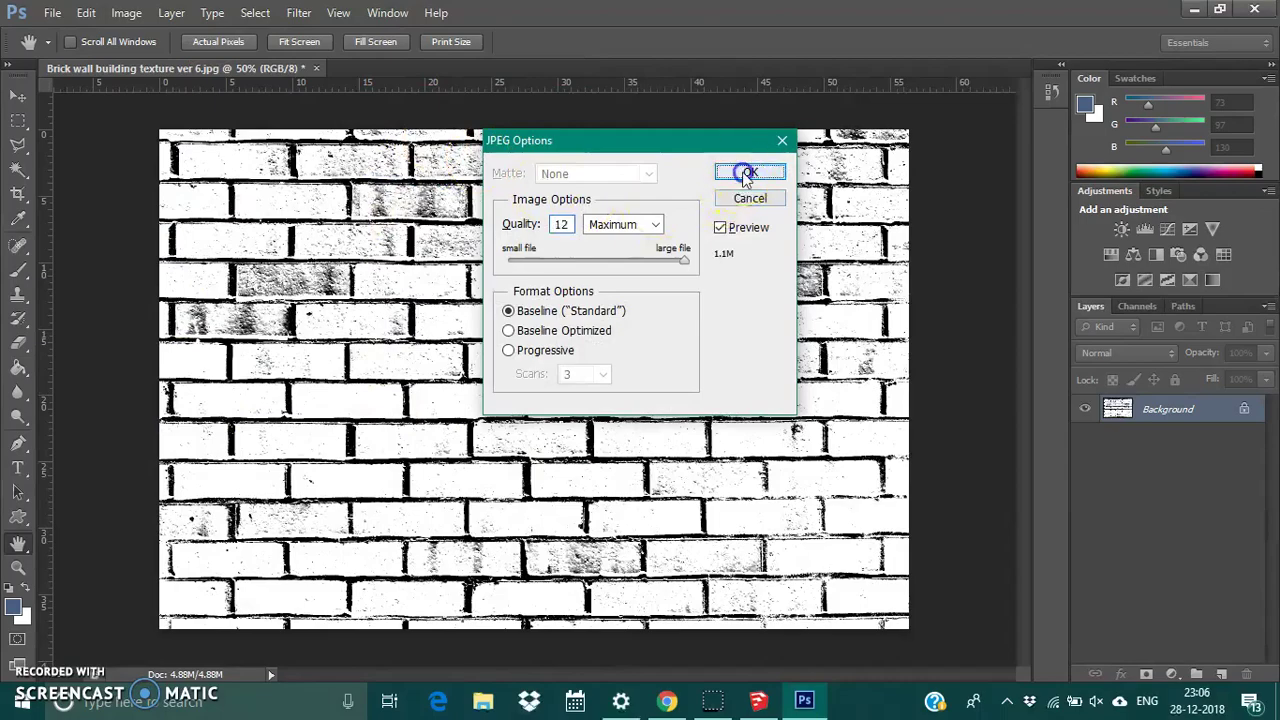
left_click(748, 174)
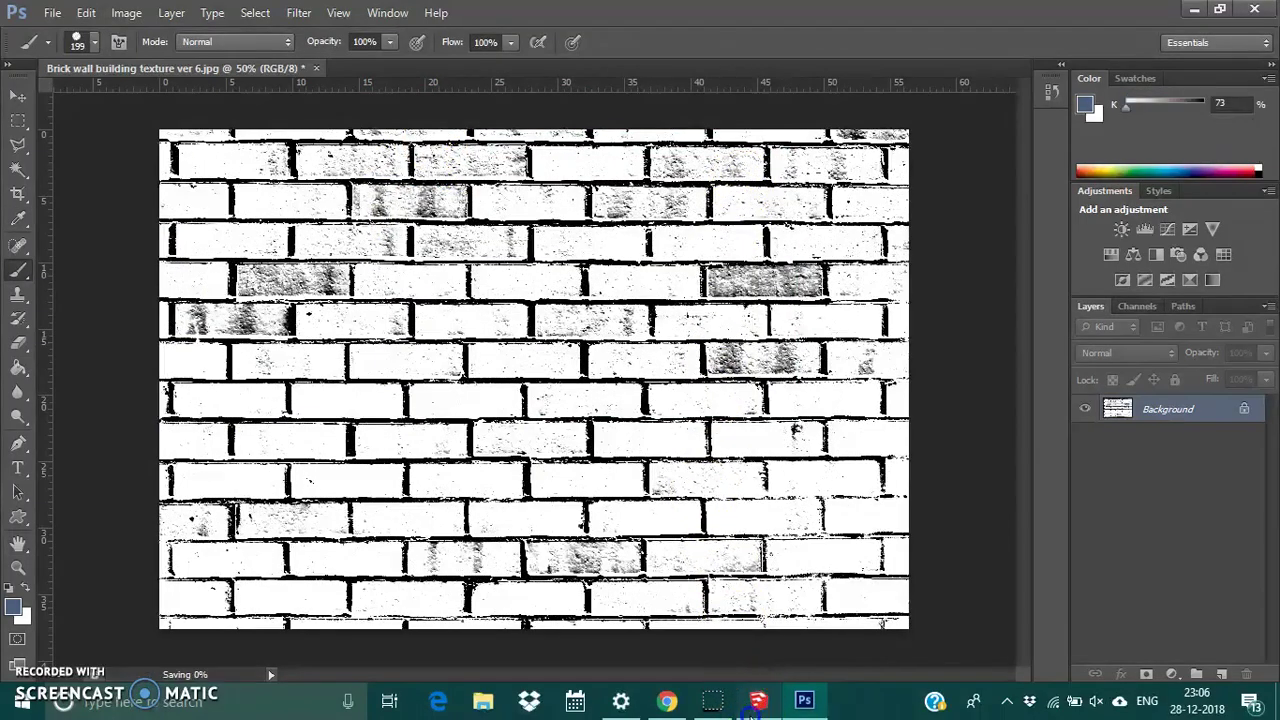
left_click(757, 700)
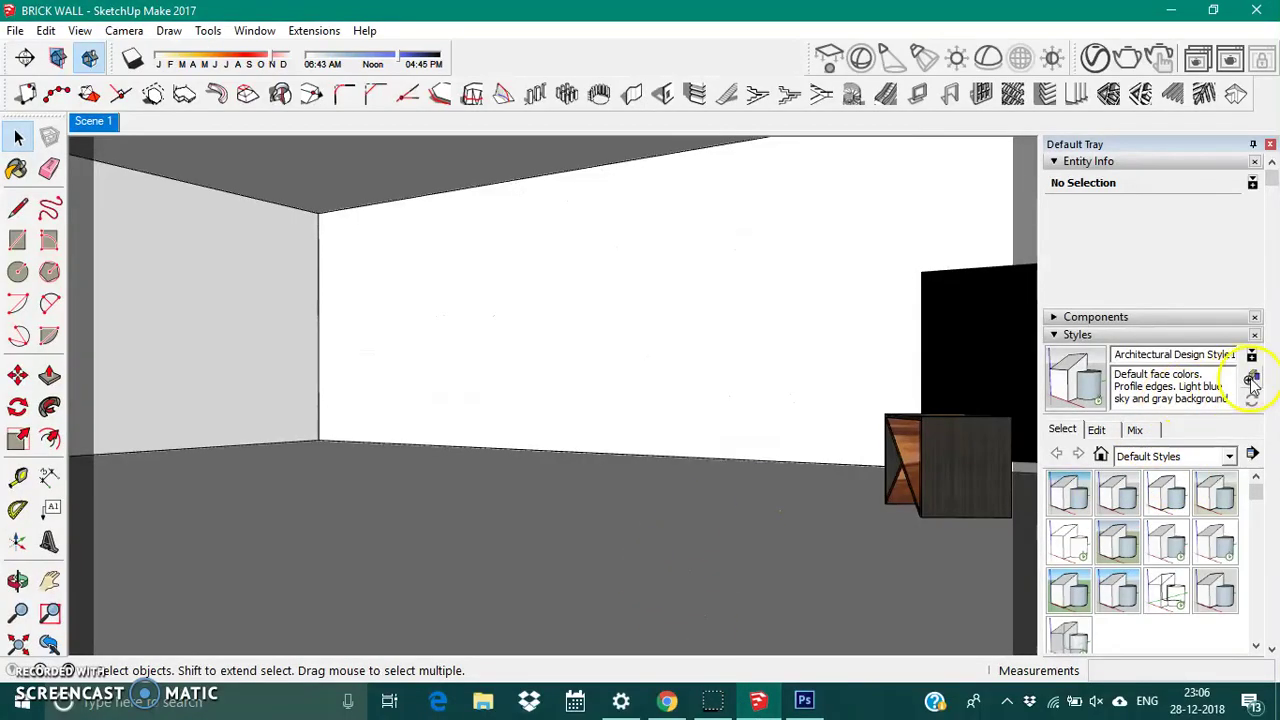
- Create a BRICK WALL material using the Desktop image 'Brick wall building texture ver 6.jpg'
scroll(1200, 420, "down", 3)
scroll(1157, 380, "down", 3)
scroll(1157, 380, "down", 3)
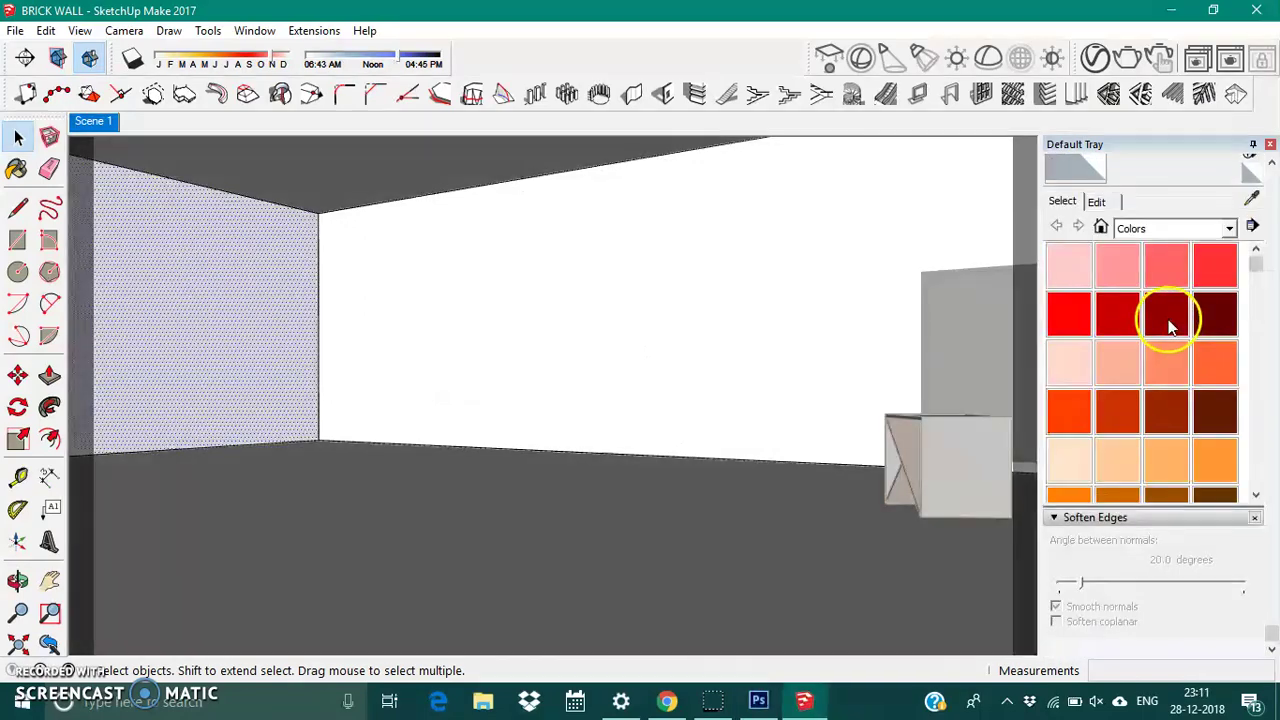
scroll(1170, 325, "up", 2)
scroll(1198, 483, "down", 1)
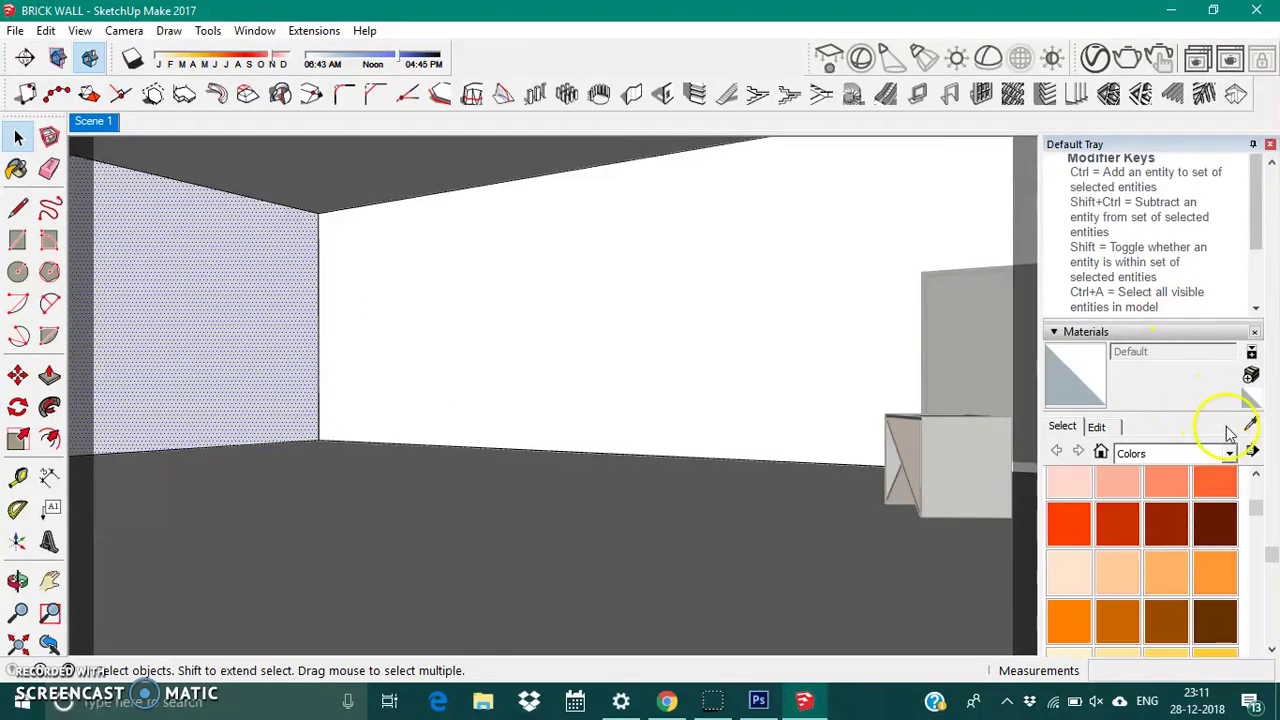
left_click(1250, 377)
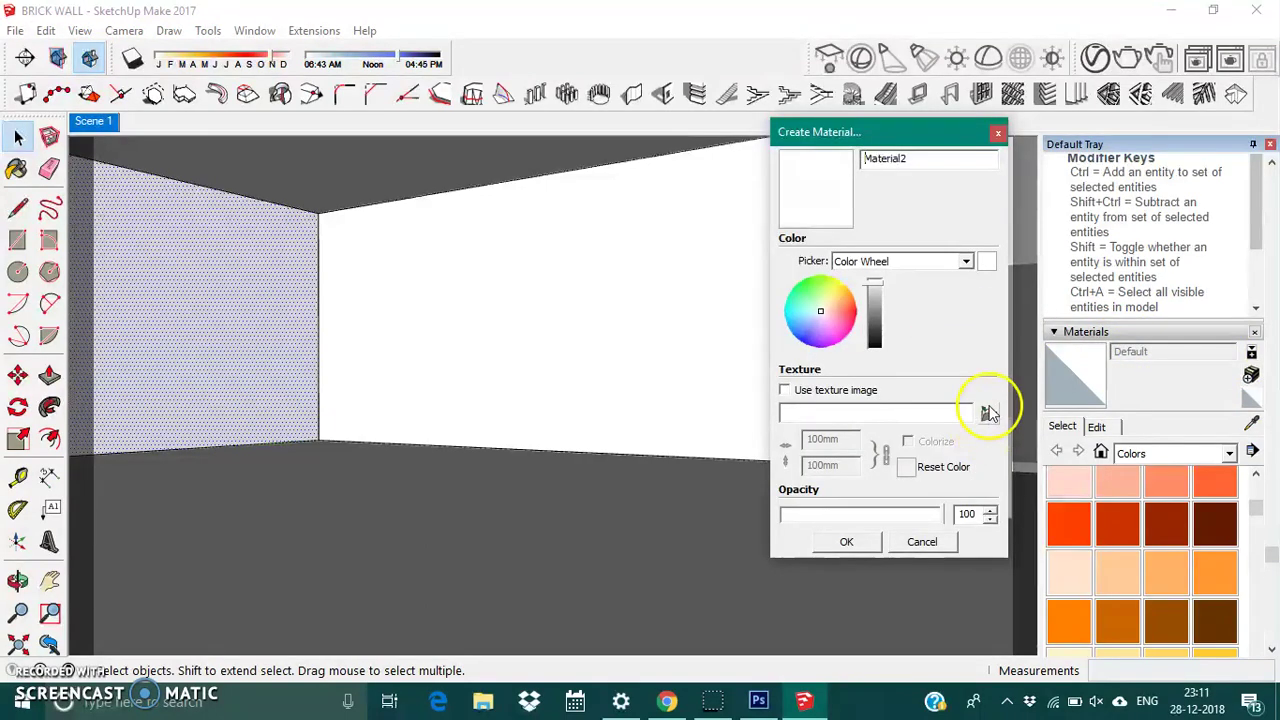
left_click(481, 290)
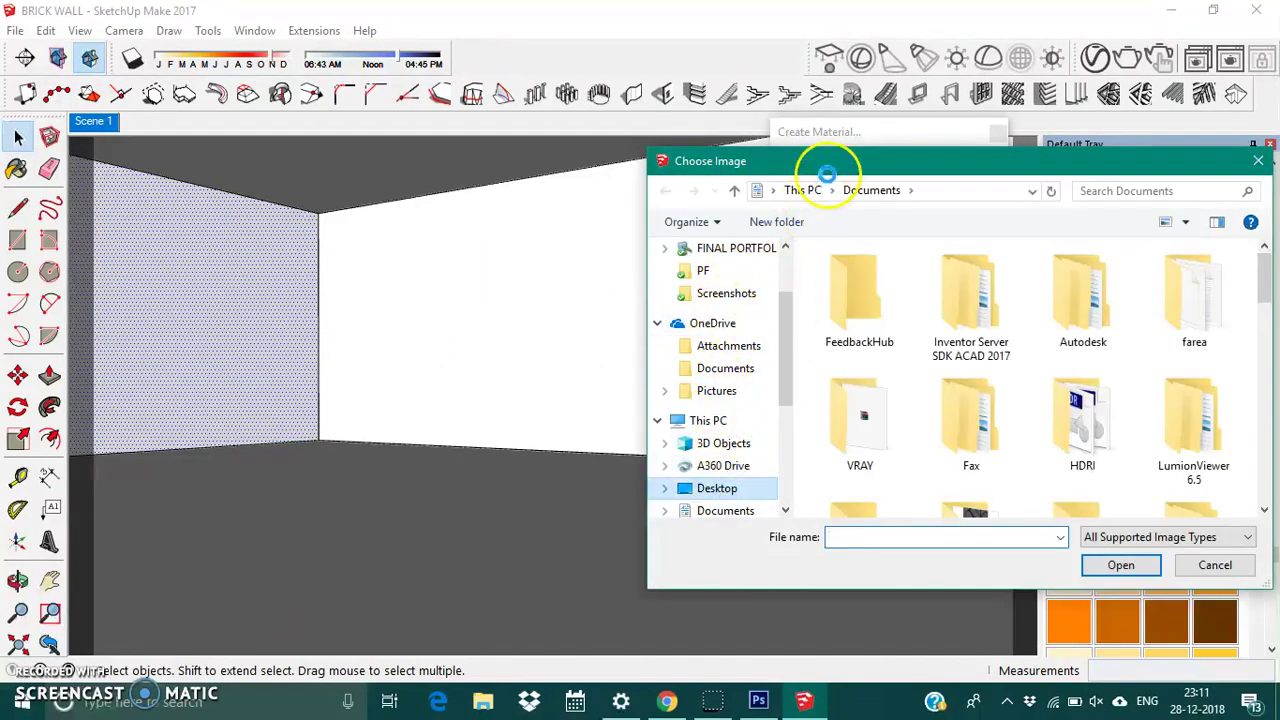
left_click_drag(710, 160, 628, 160)
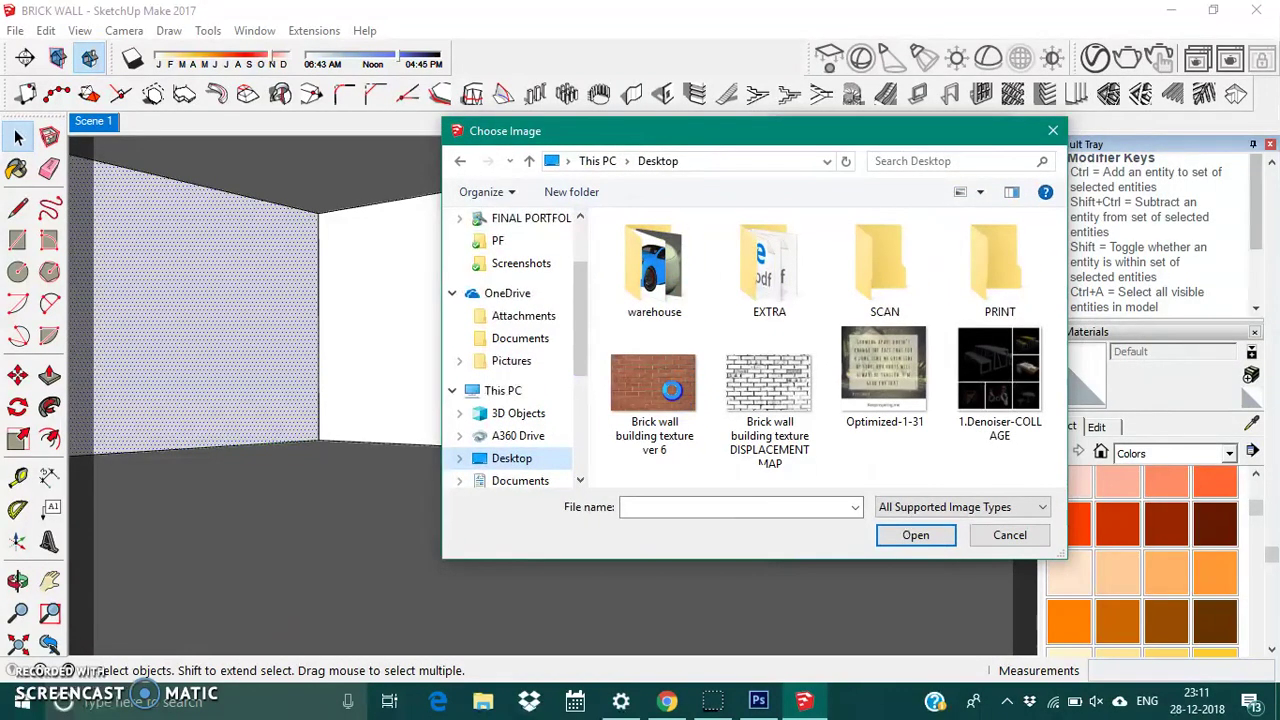
left_click(659, 396)
left_click(896, 538)
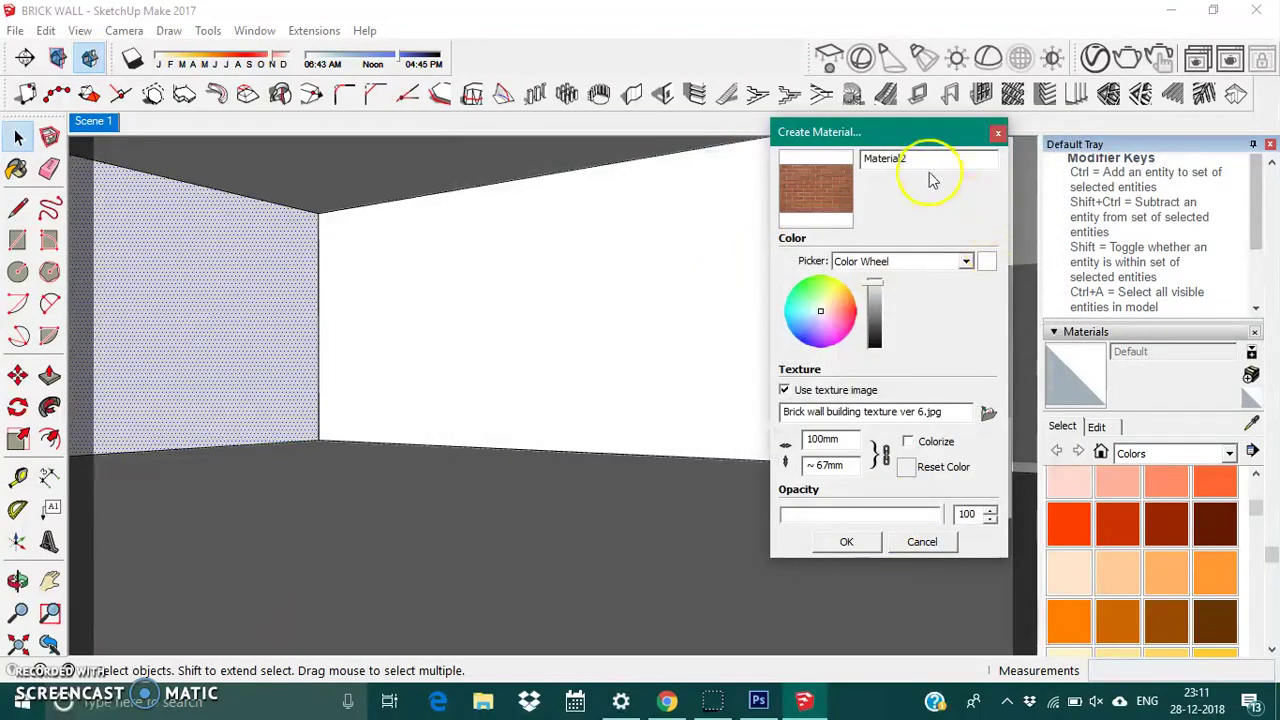
type("BRICK WALL")
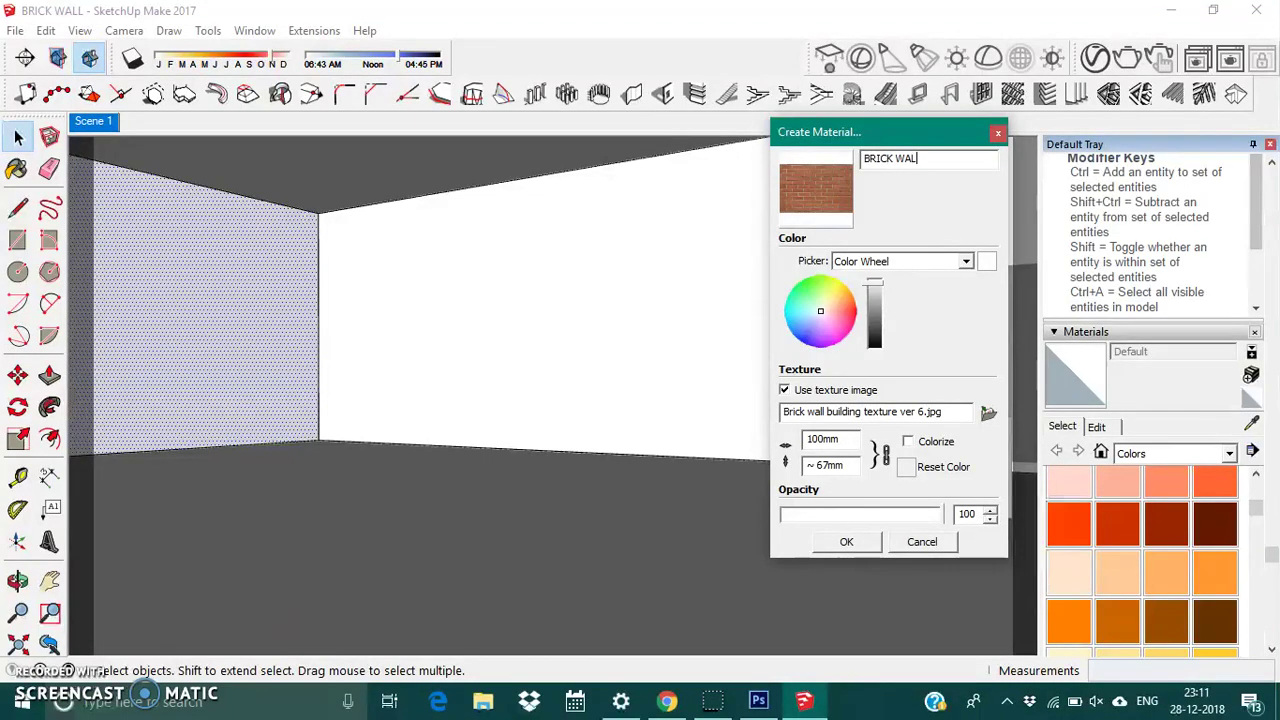
left_click(855, 541)
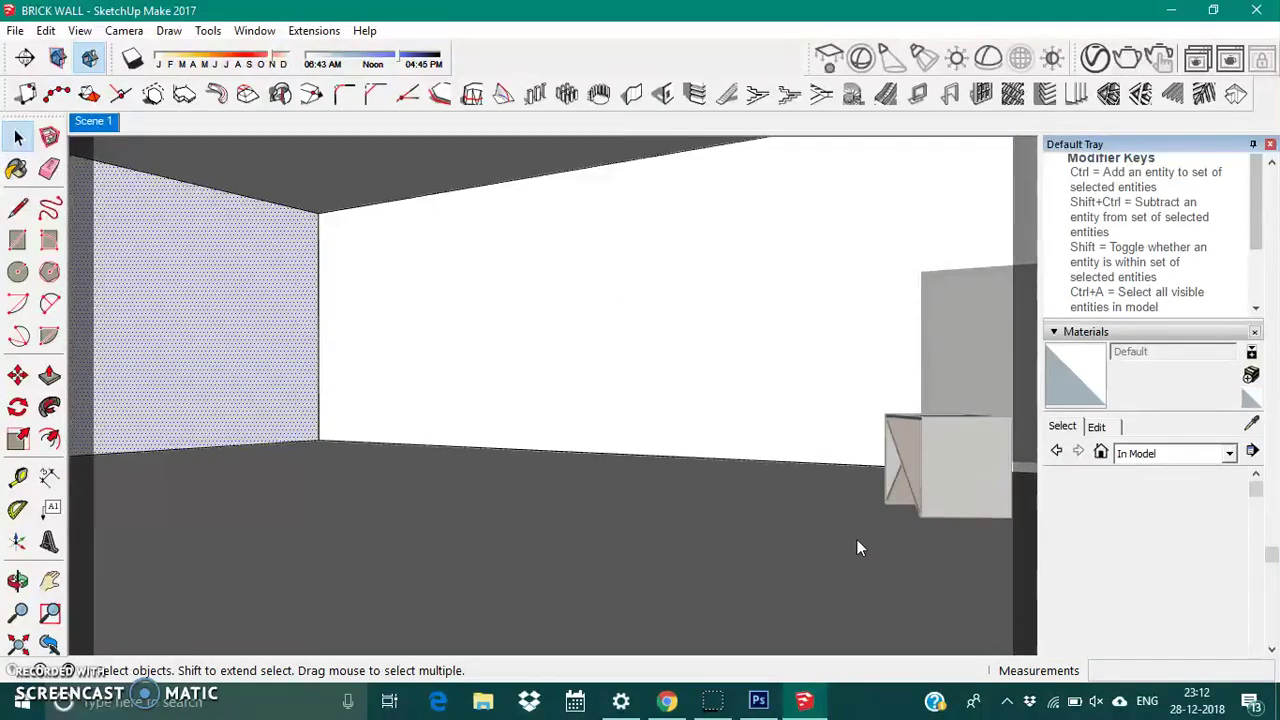
- Paint the left wall with BRICK WALL and set its texture width to 1000 mm
left_click(1076, 375)
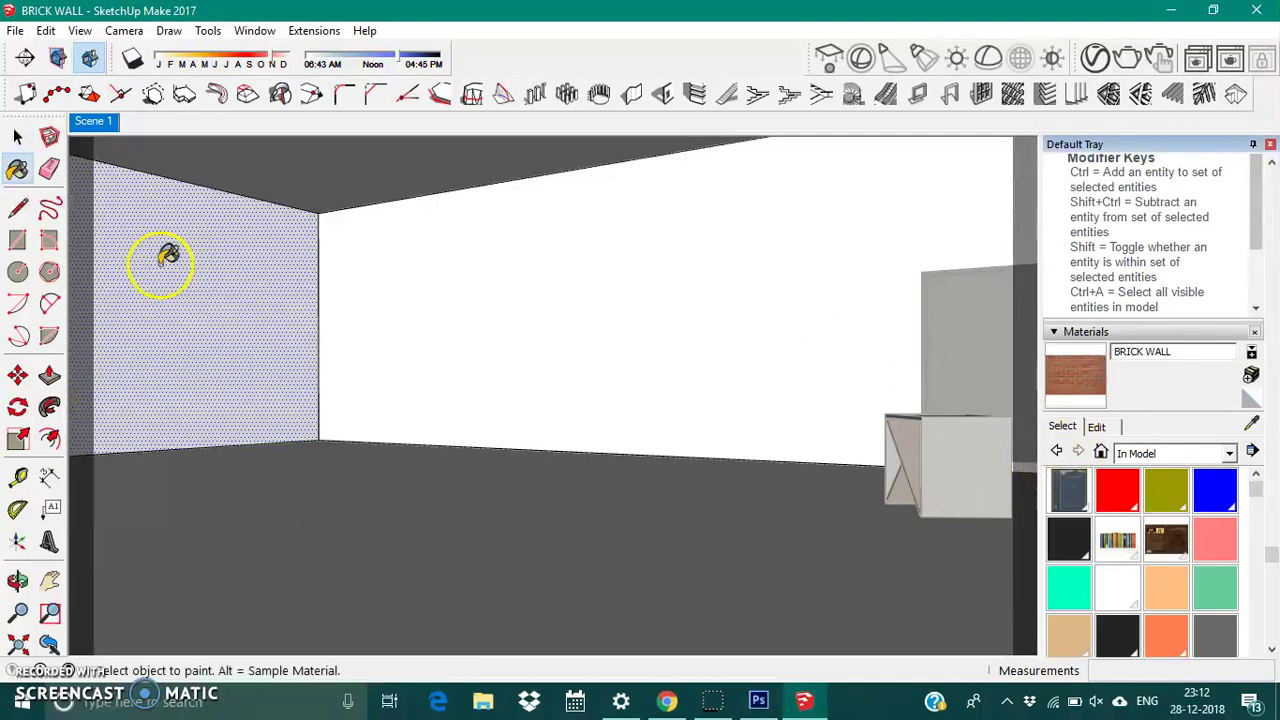
left_click(175, 298)
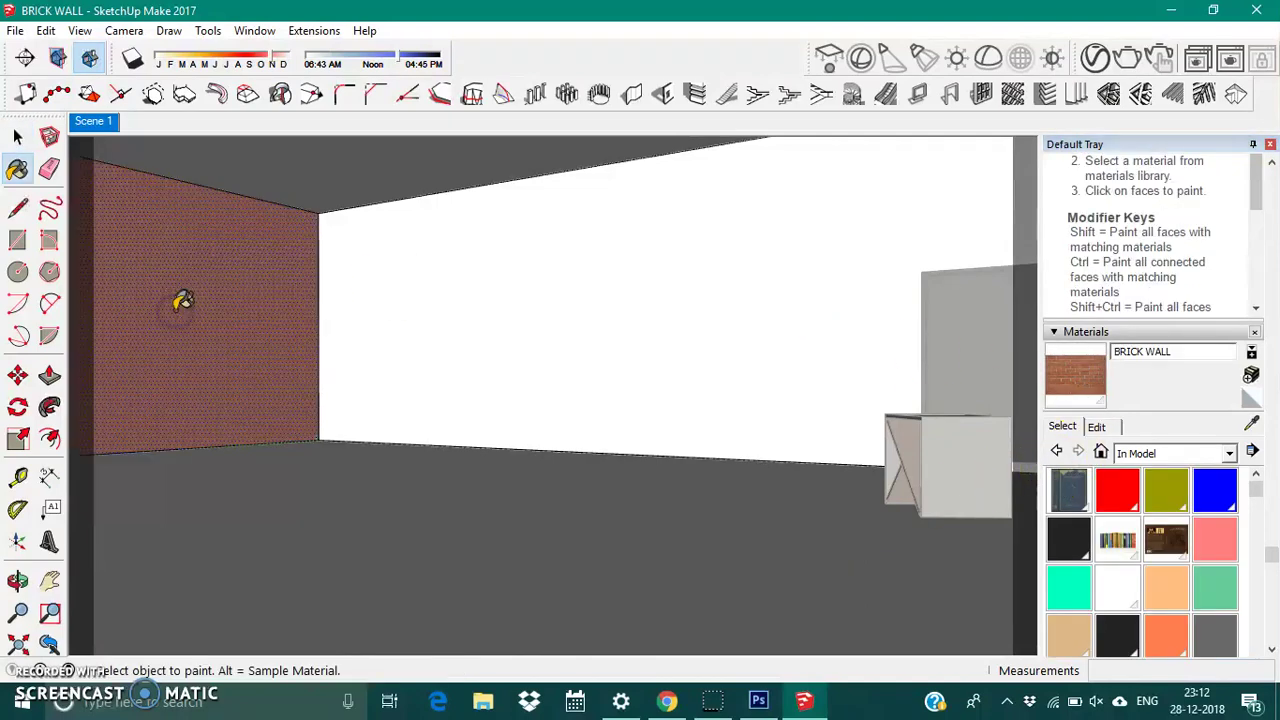
left_click(1097, 427)
scroll(1115, 590, "down", 2)
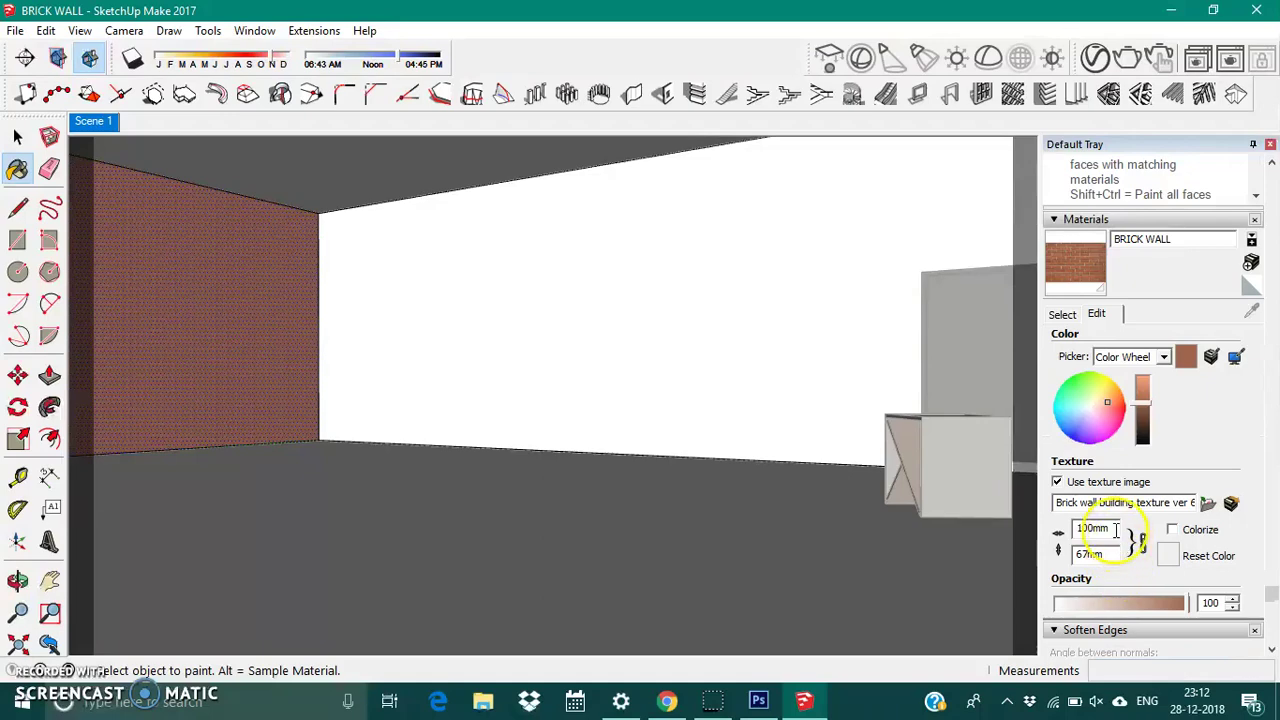
left_click(1115, 530)
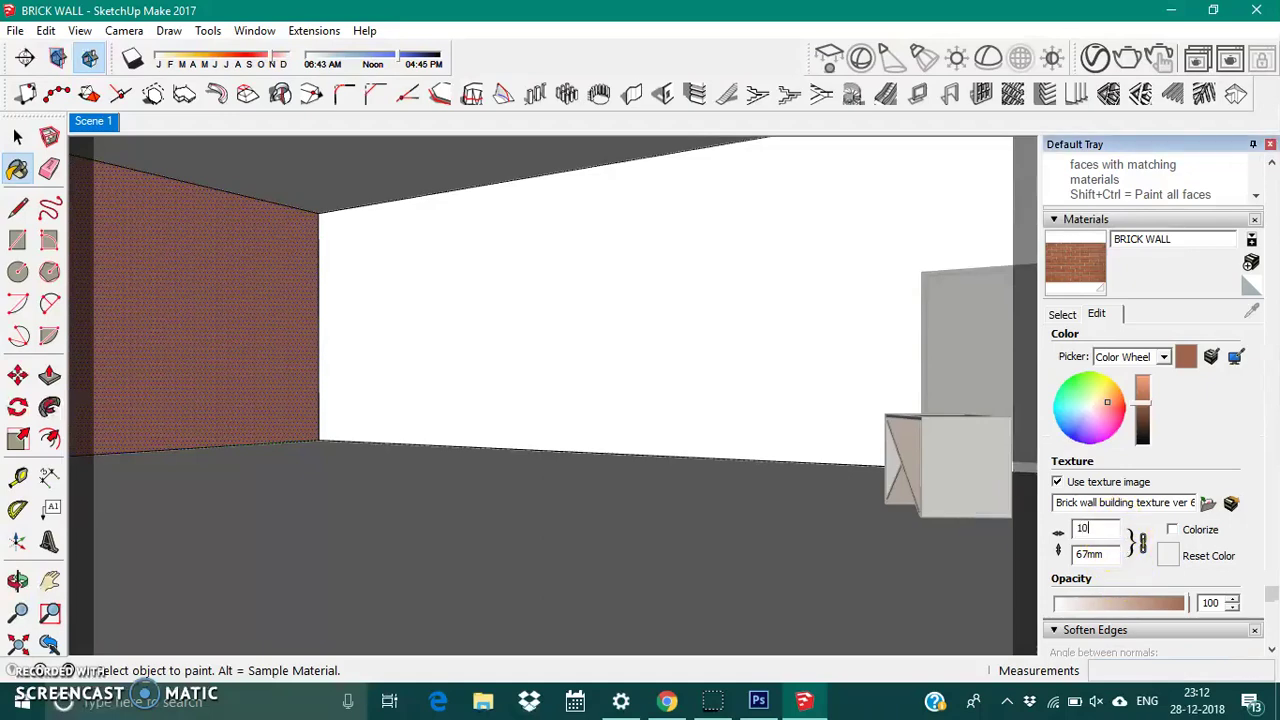
type("00")
key("Return")
left_click(1089, 531)
type("2000")
- Apply the 2000 mm texture width and orbit the view to face the brick wall
key("Return")
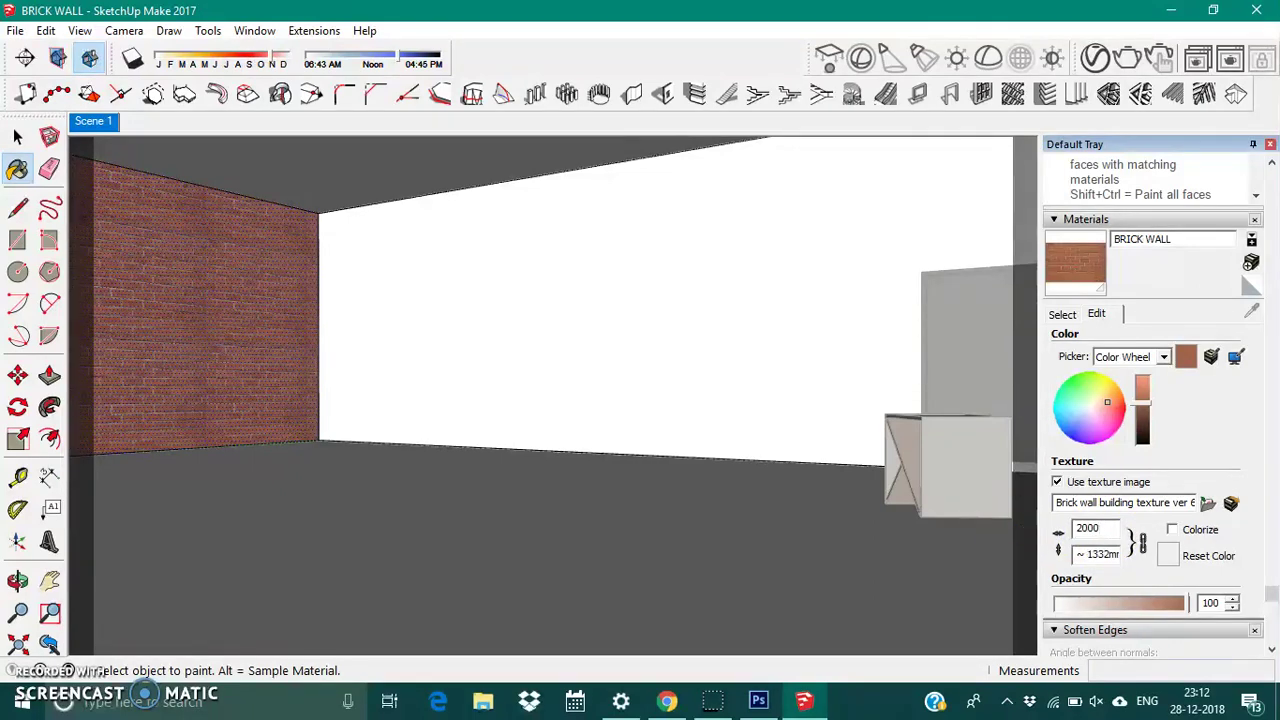
scroll(140, 264, "up", 1)
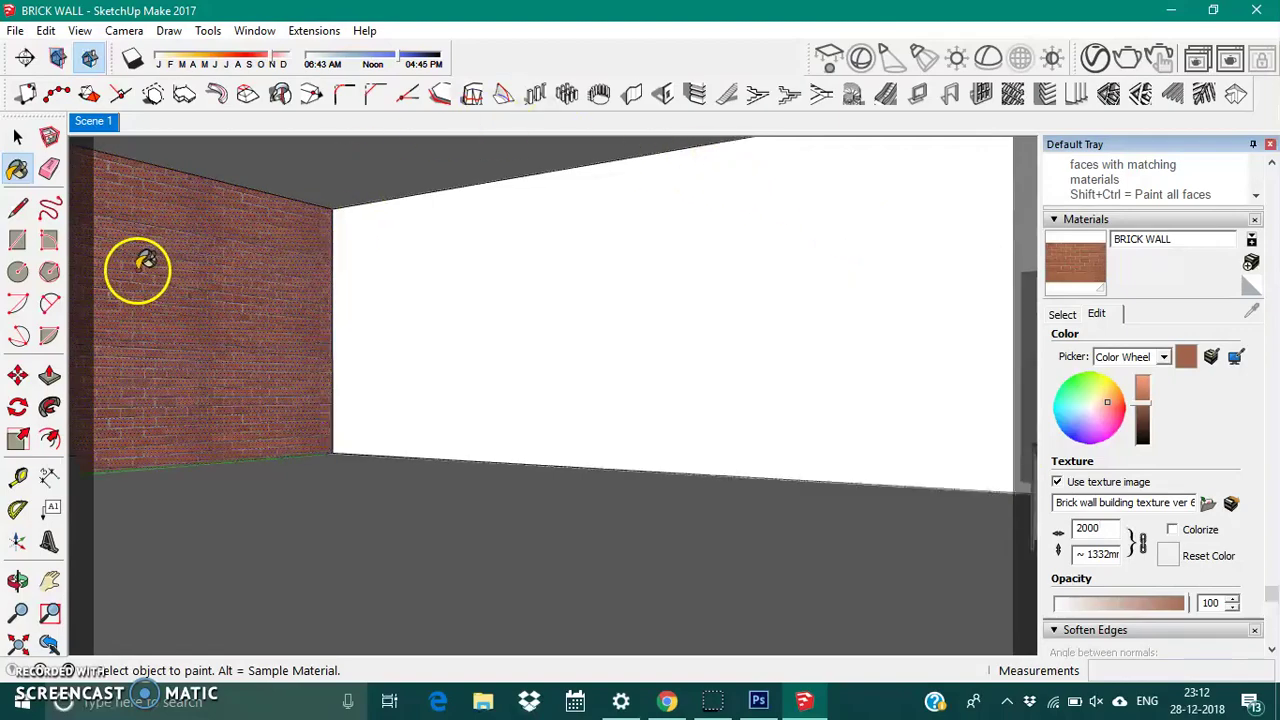
scroll(129, 266, "up", 2)
scroll(145, 290, "up", 1)
scroll(190, 315, "up", 1)
scroll(205, 322, "up", 1)
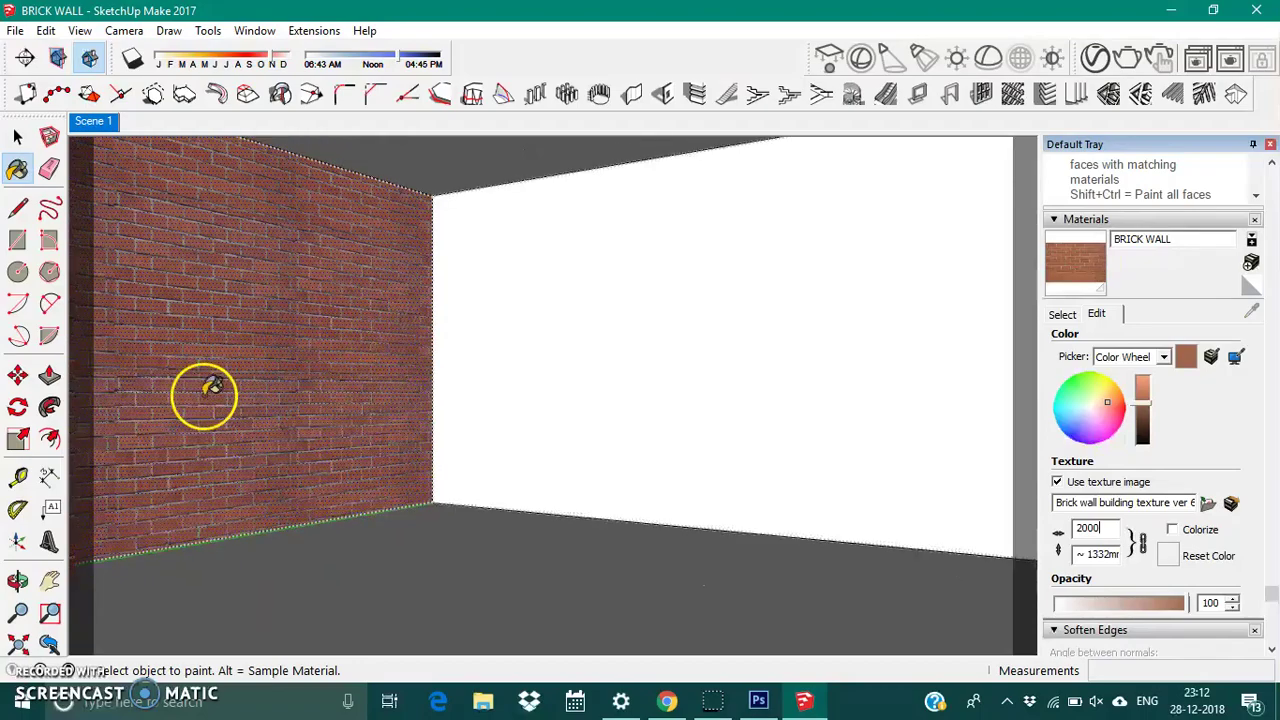
scroll(180, 415, "up", 3)
scroll(176, 421, "up", 1)
scroll(177, 395, "down", 2)
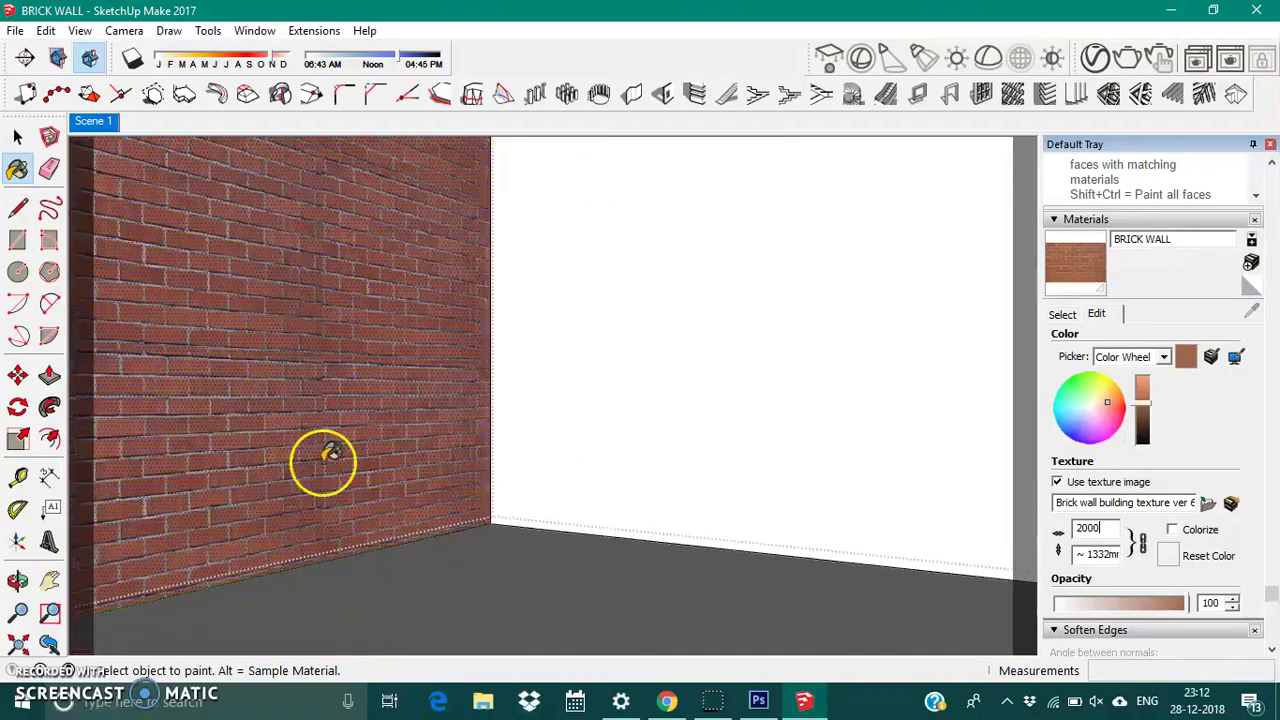
scroll(325, 456, "down", 1)
mouse_move(189, 380)
middle_mouse_down()
mouse_move(162, 385)
mouse_move(280, 371)
middle_mouse_up()
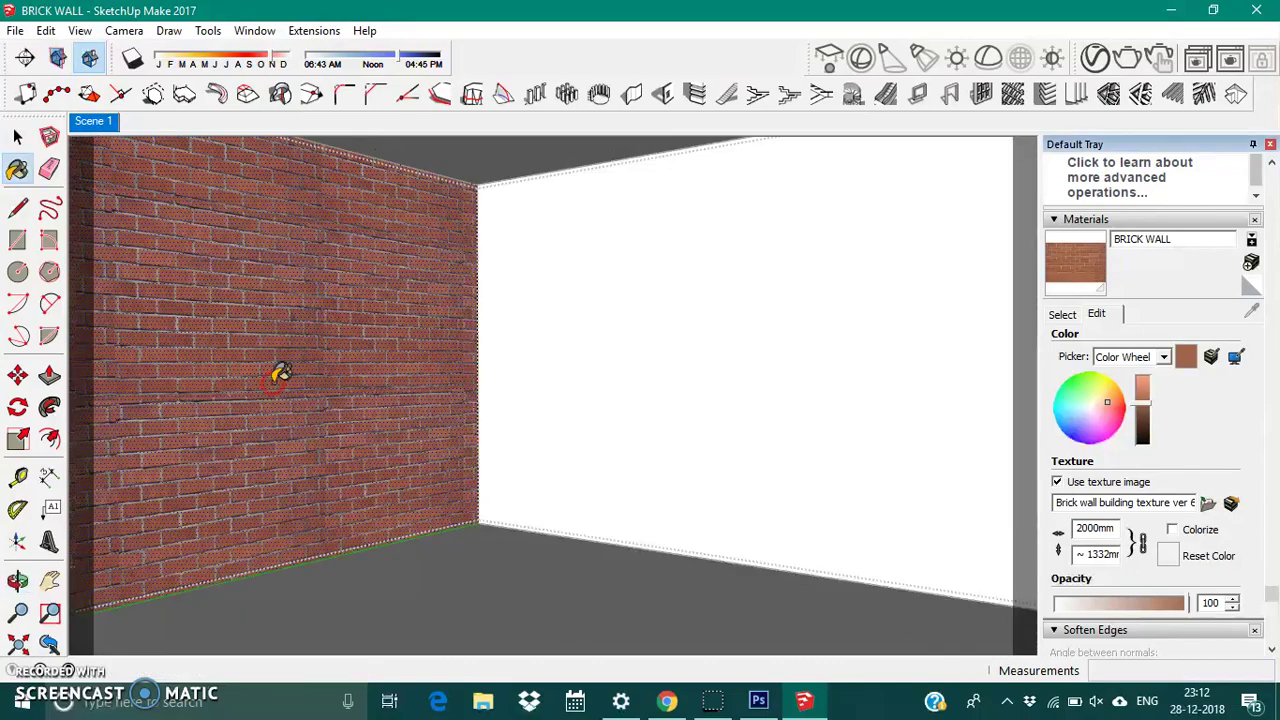
left_click(415, 432)
middle_click_drag(417, 432, 368, 420)
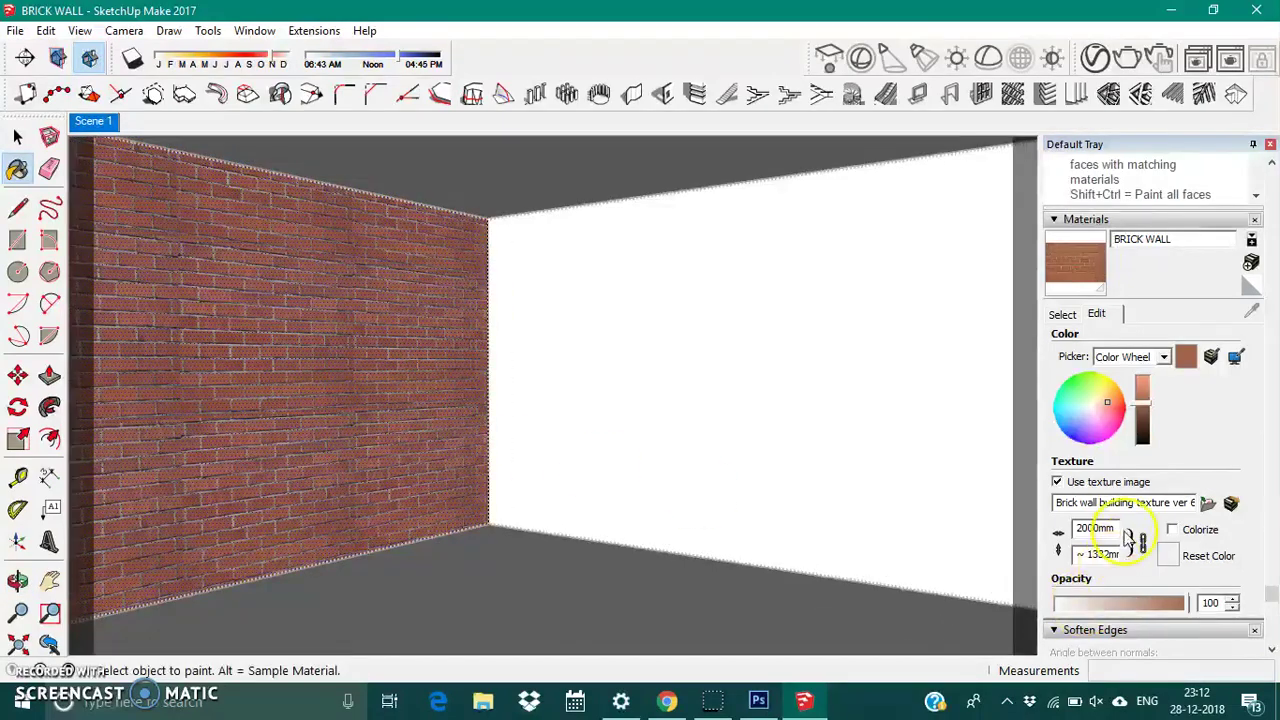
- Set the BRICK WALL texture width to 3000 mm and clear the selection
left_click(1110, 527)
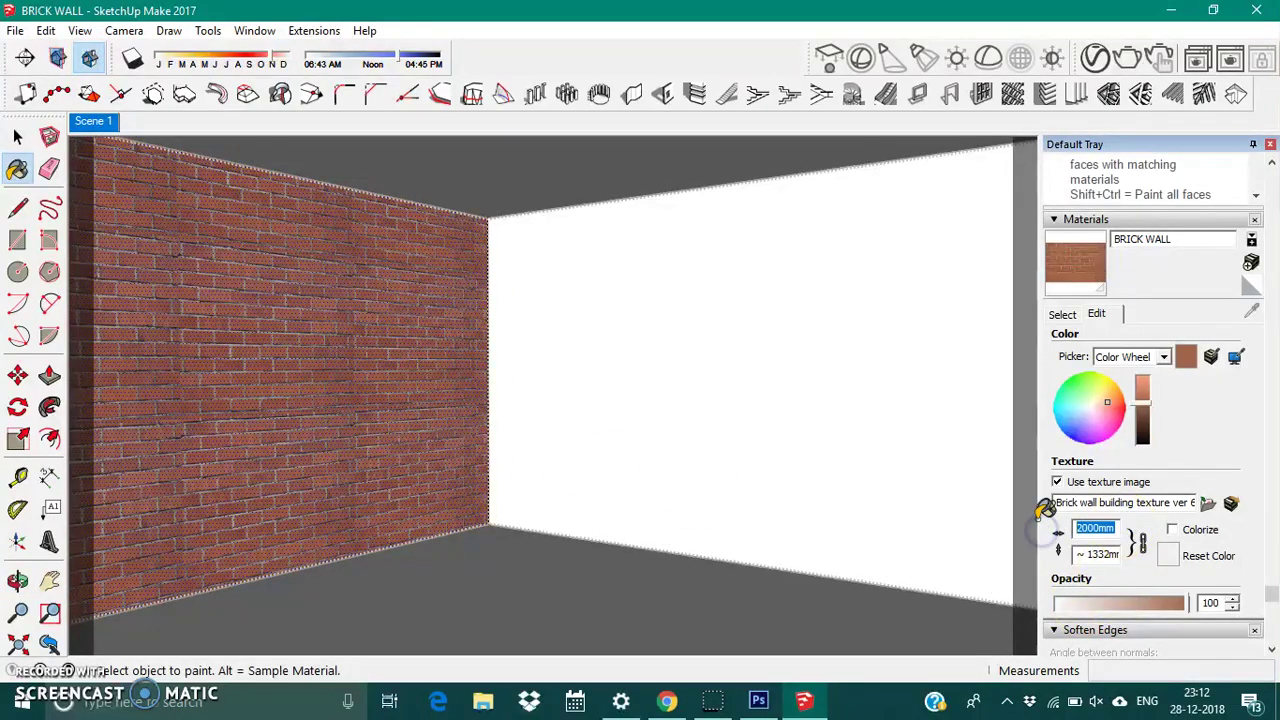
type("3")
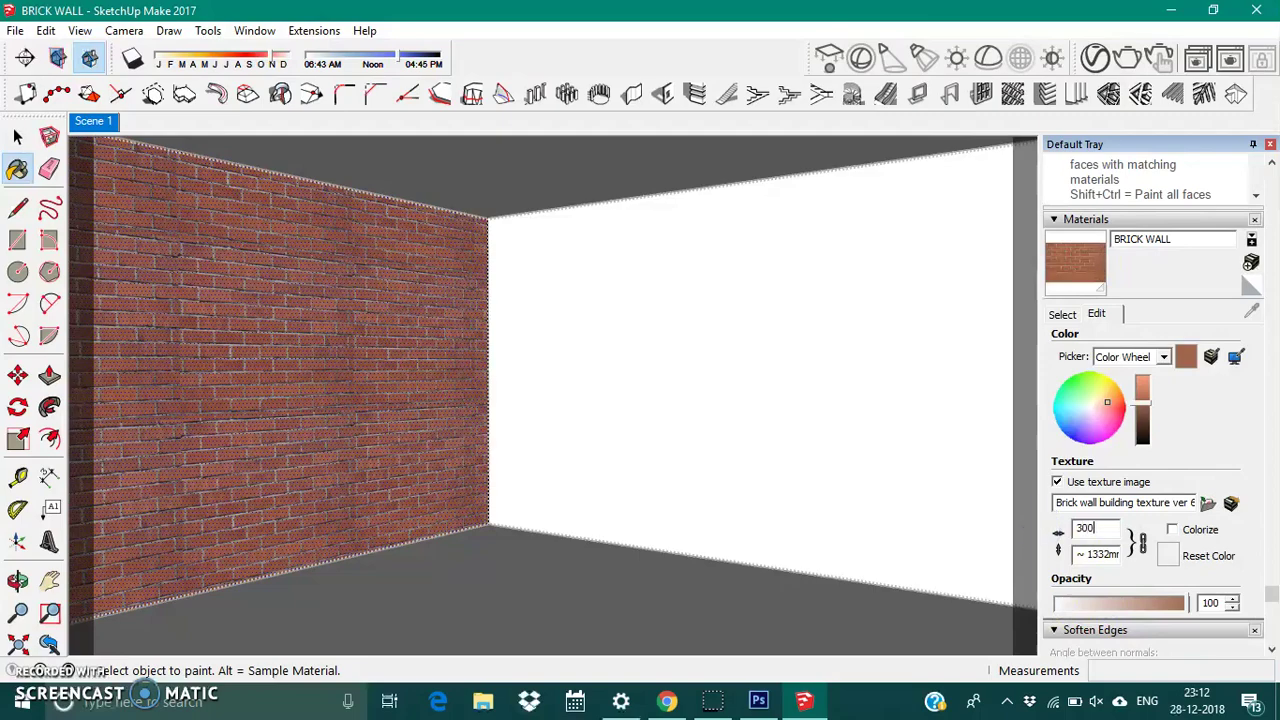
type("0")
key("Return")
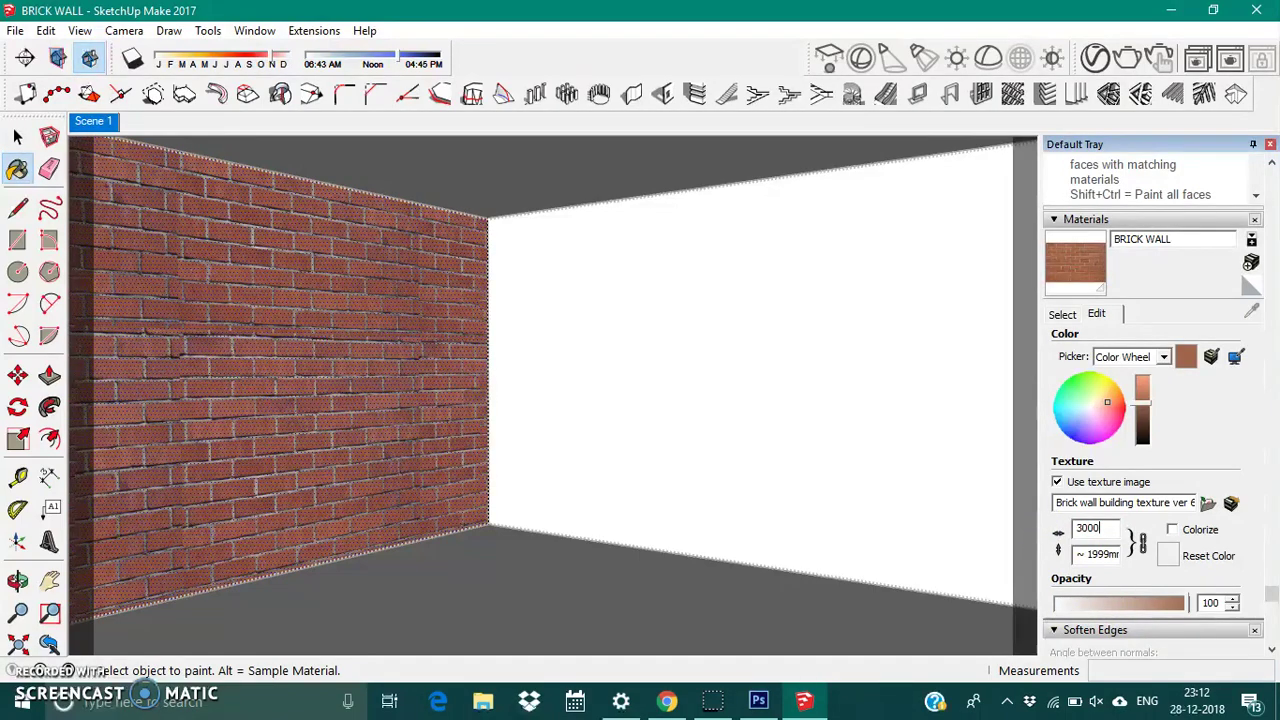
left_click(18, 136)
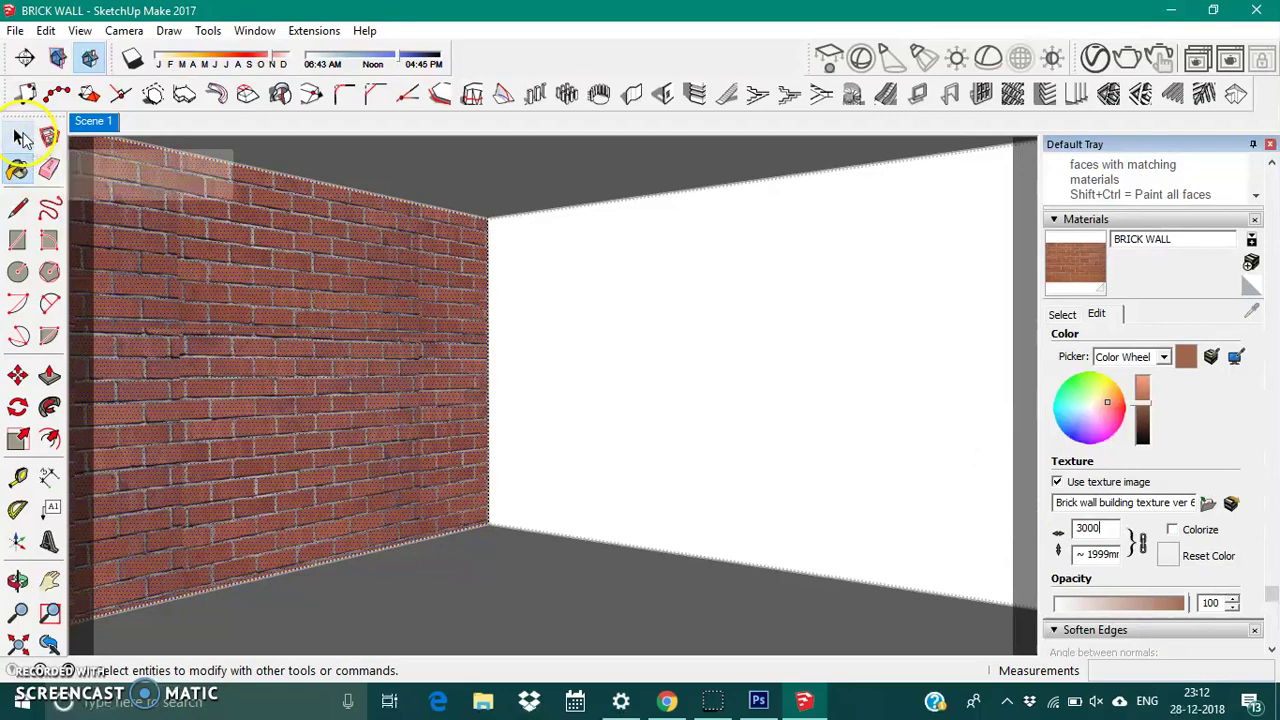
left_click(404, 587)
scroll(305, 409, "up", 1)
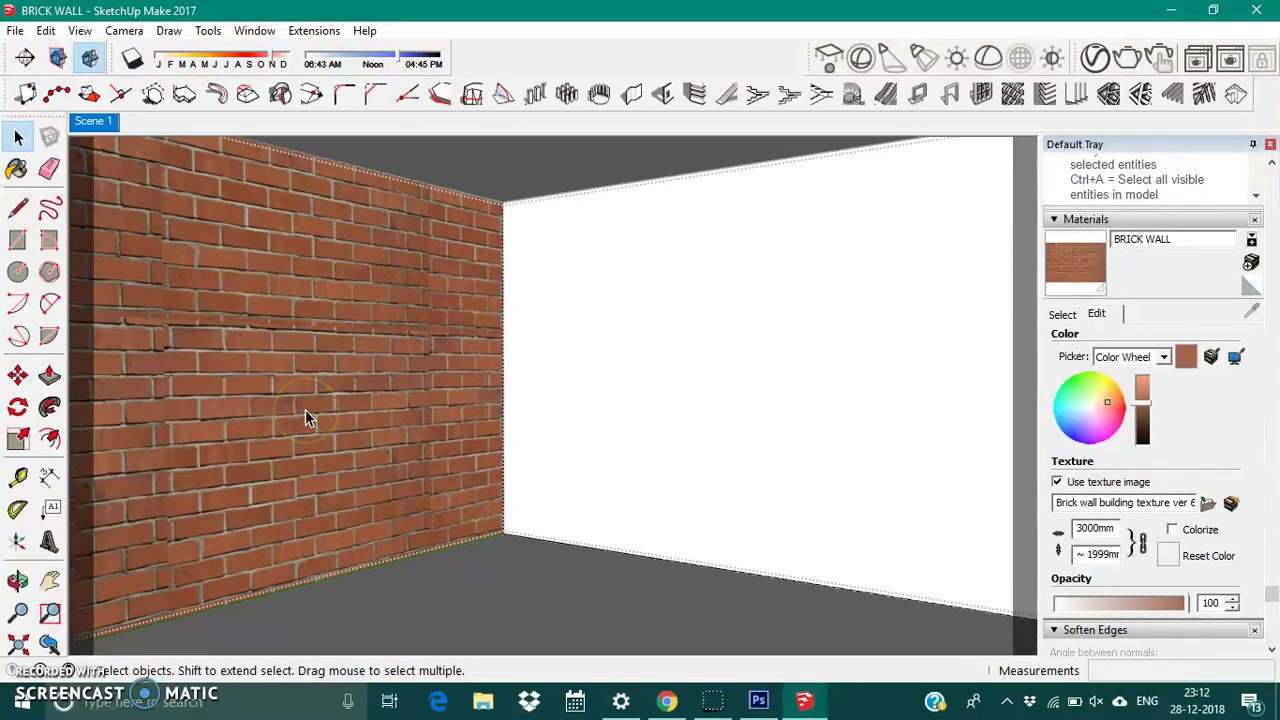
scroll(305, 409, "up", 1)
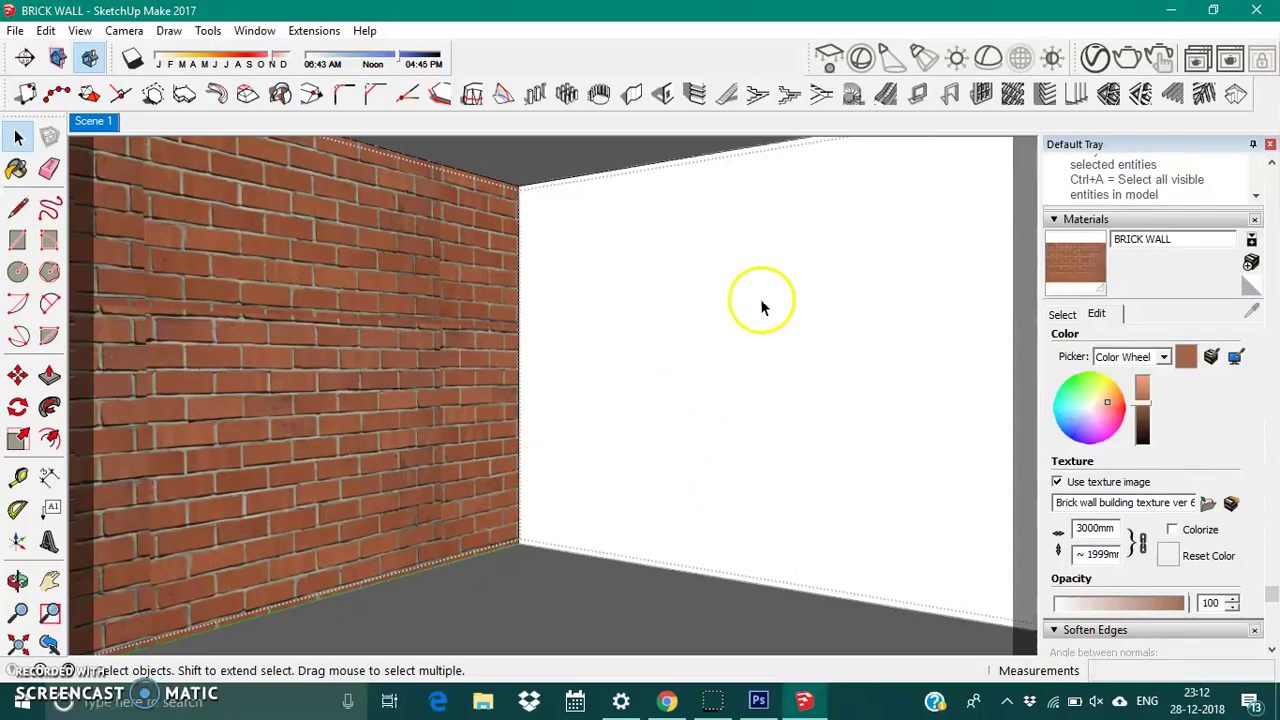
- Render the brick-walled room with V-Ray, stop rendering, and close the frame buffer window
left_click(1132, 63)
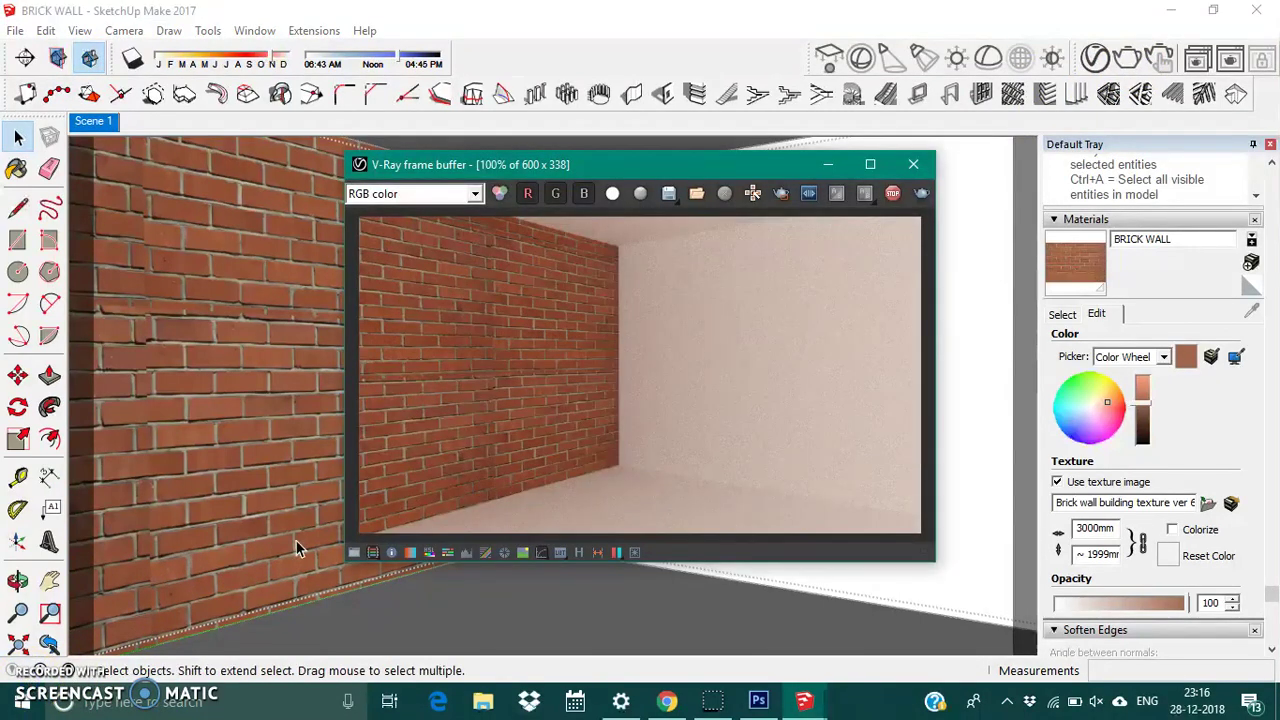
left_click(892, 196)
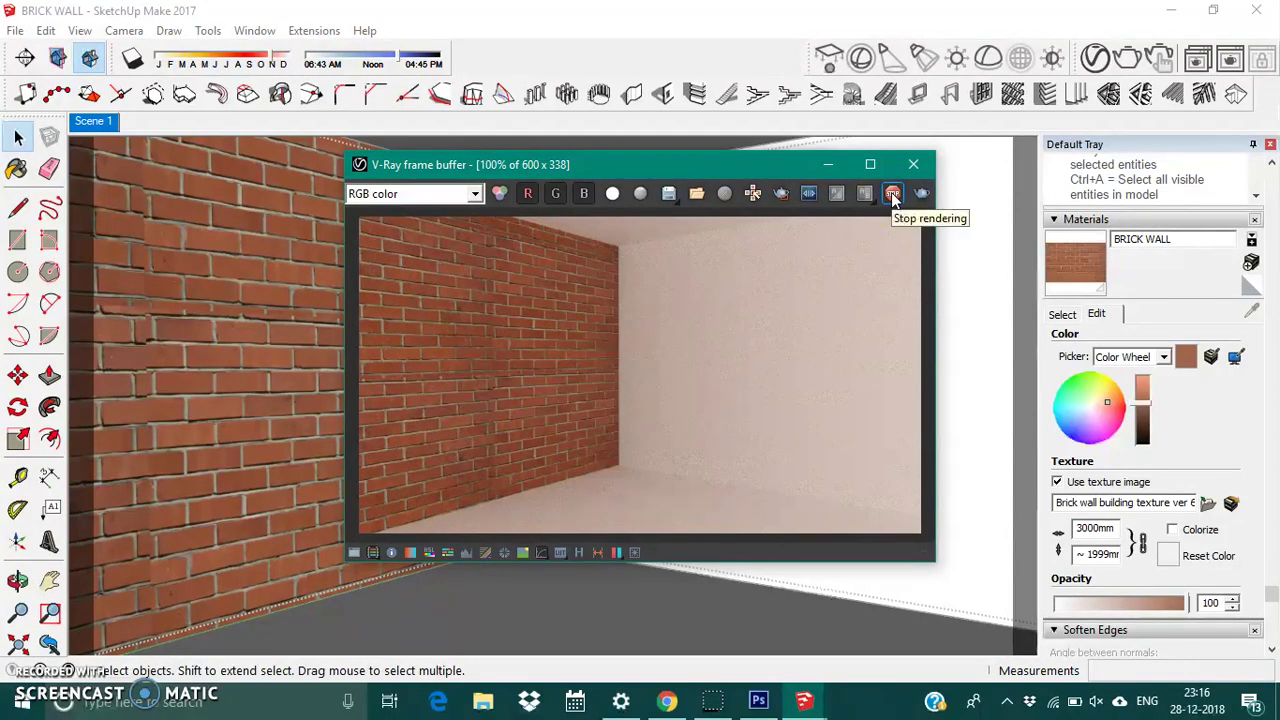
left_click(920, 193)
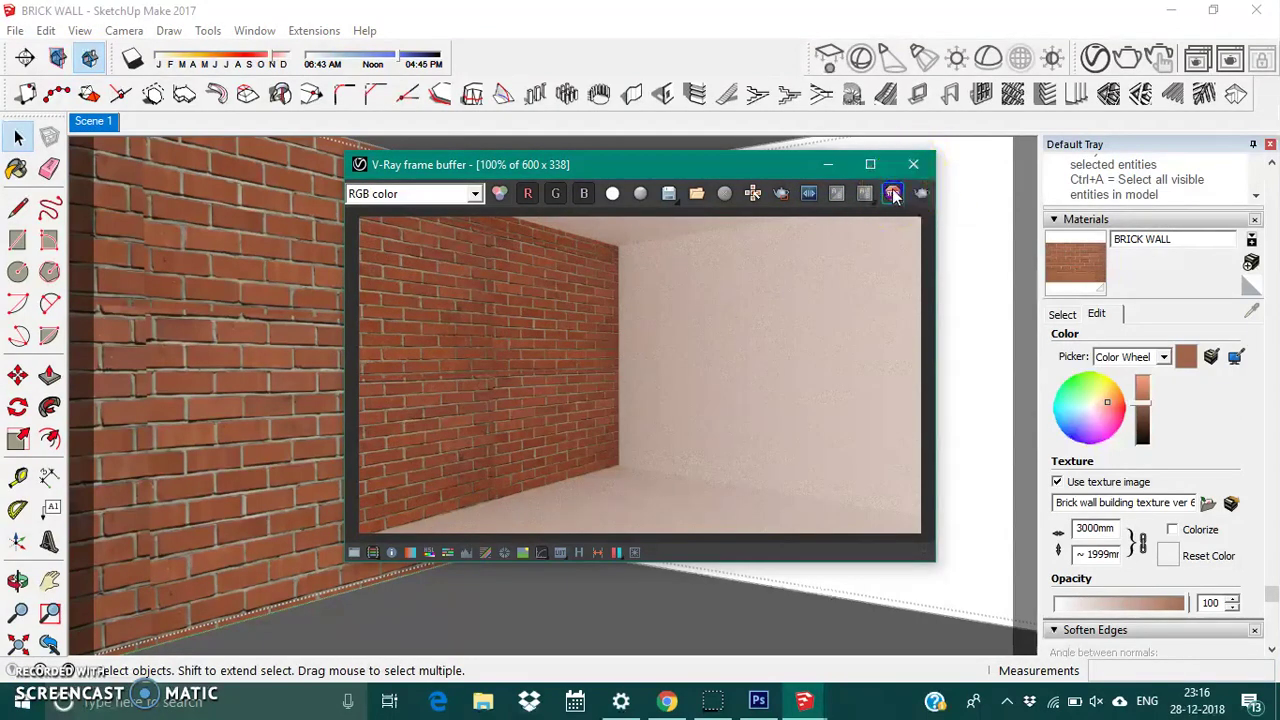
left_click(893, 194)
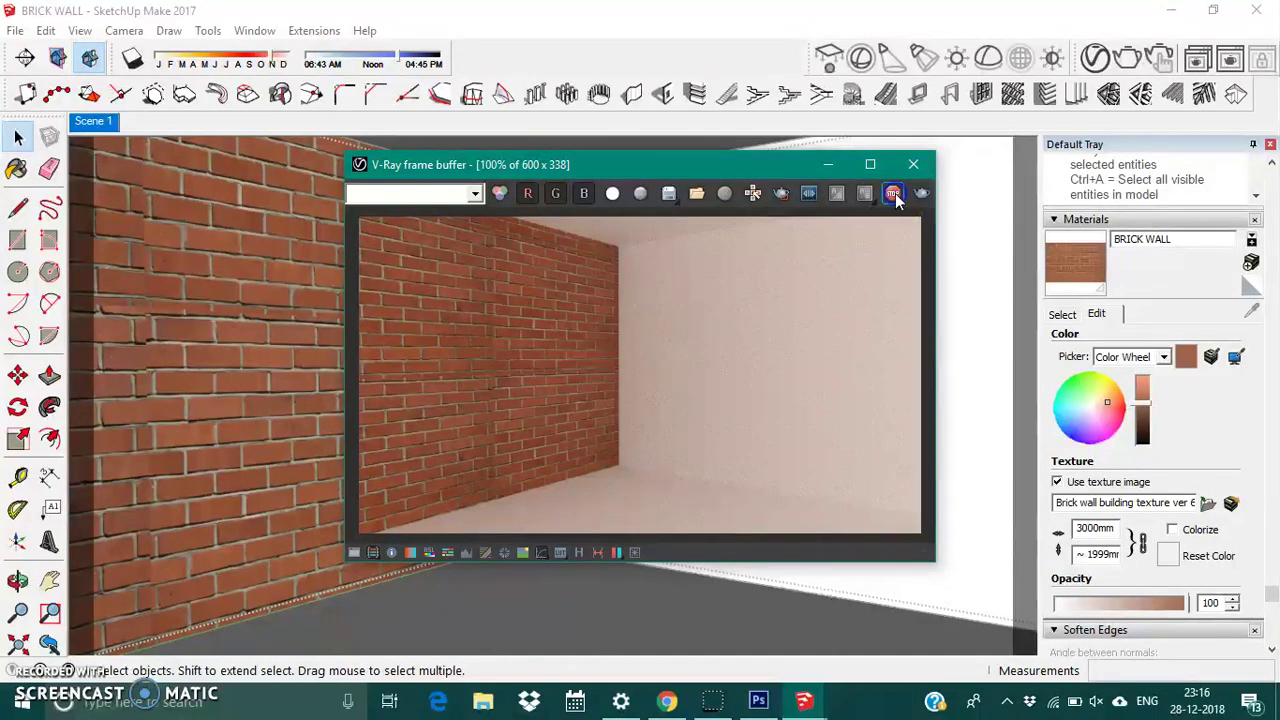
left_click(914, 165)
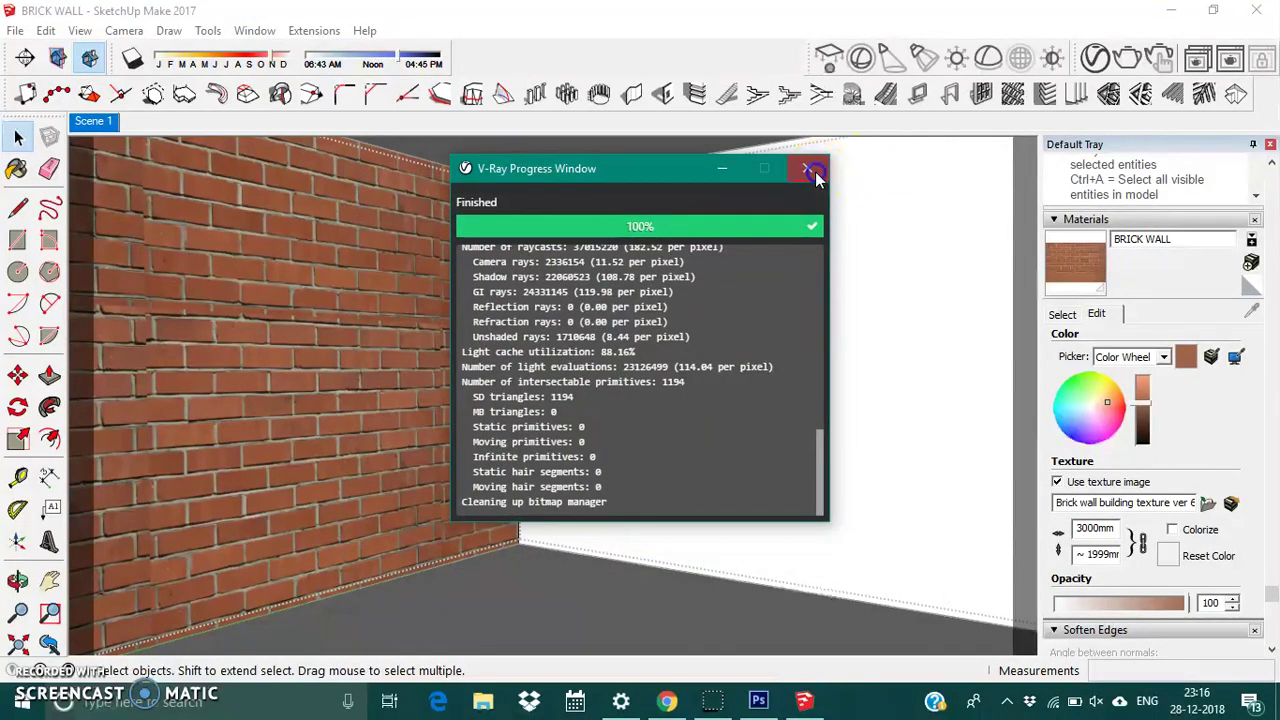
- Close the render report, open the V-Ray Asset Editor and expand the BRICK WALL material
left_click(807, 168)
left_click(1095, 57)
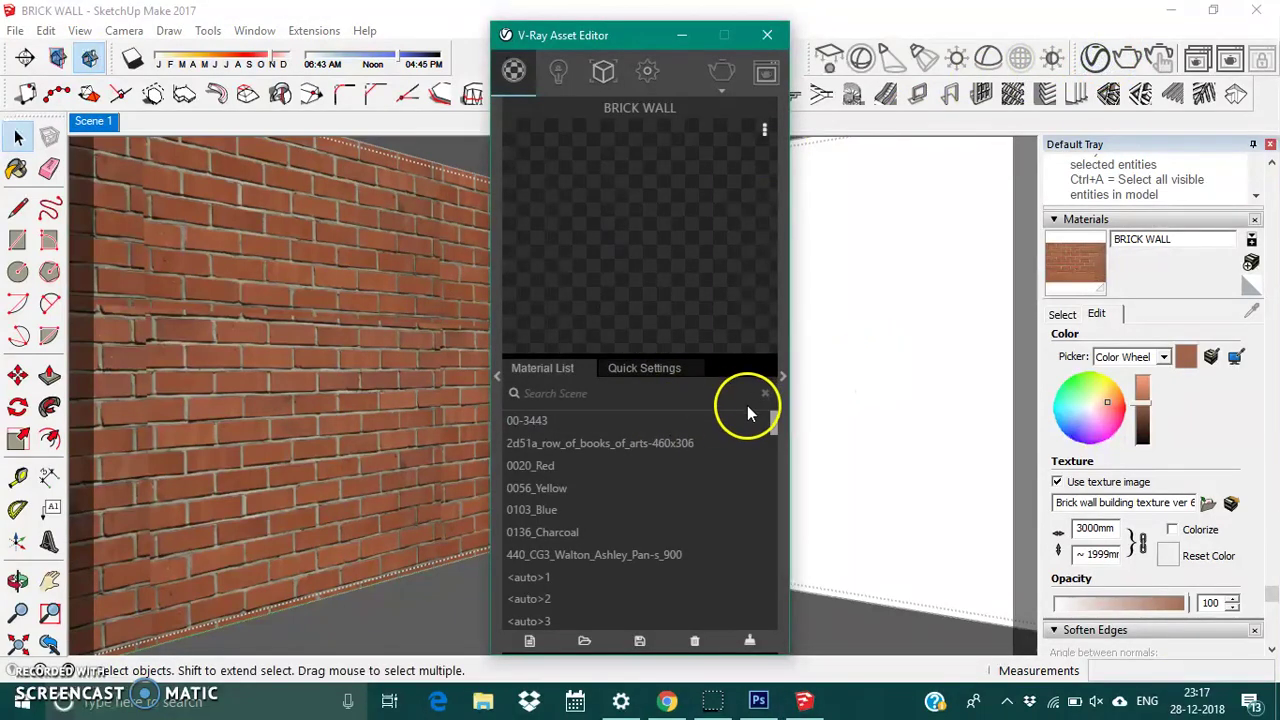
left_click(783, 375)
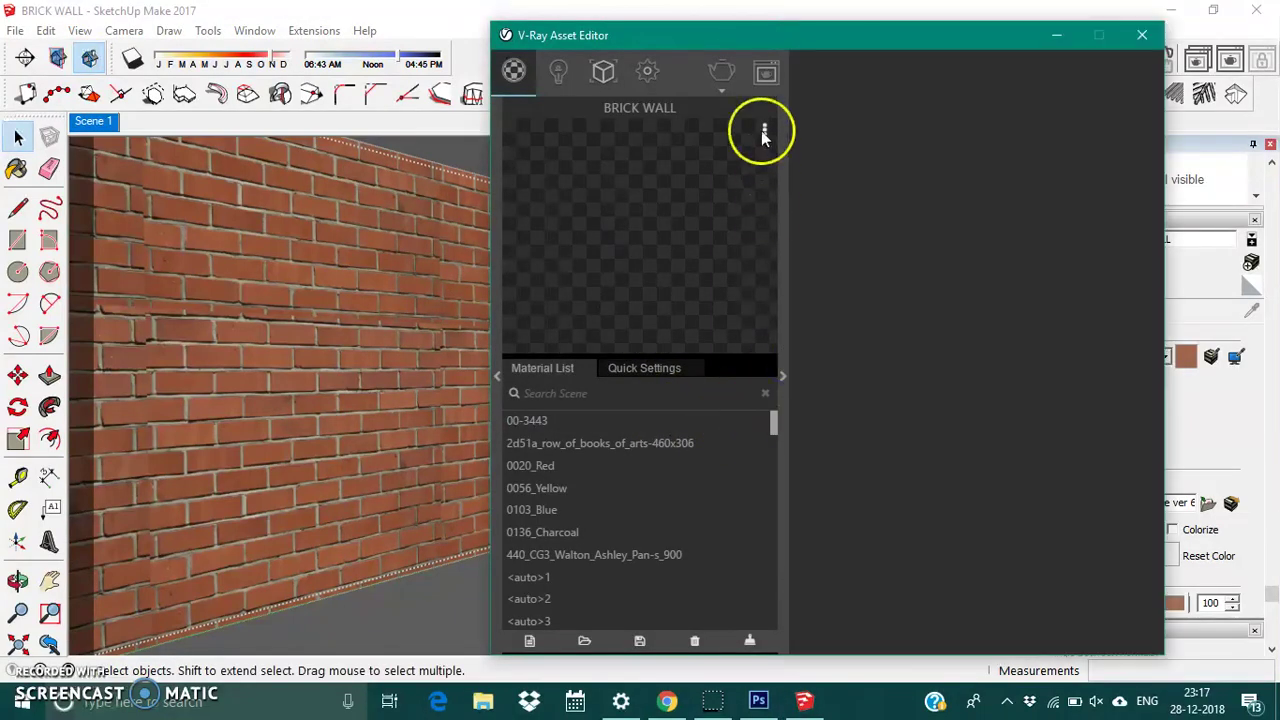
mouse_move(783, 40)
left_mouse_down()
mouse_move(724, 46)
mouse_move(649, 29)
left_mouse_up()
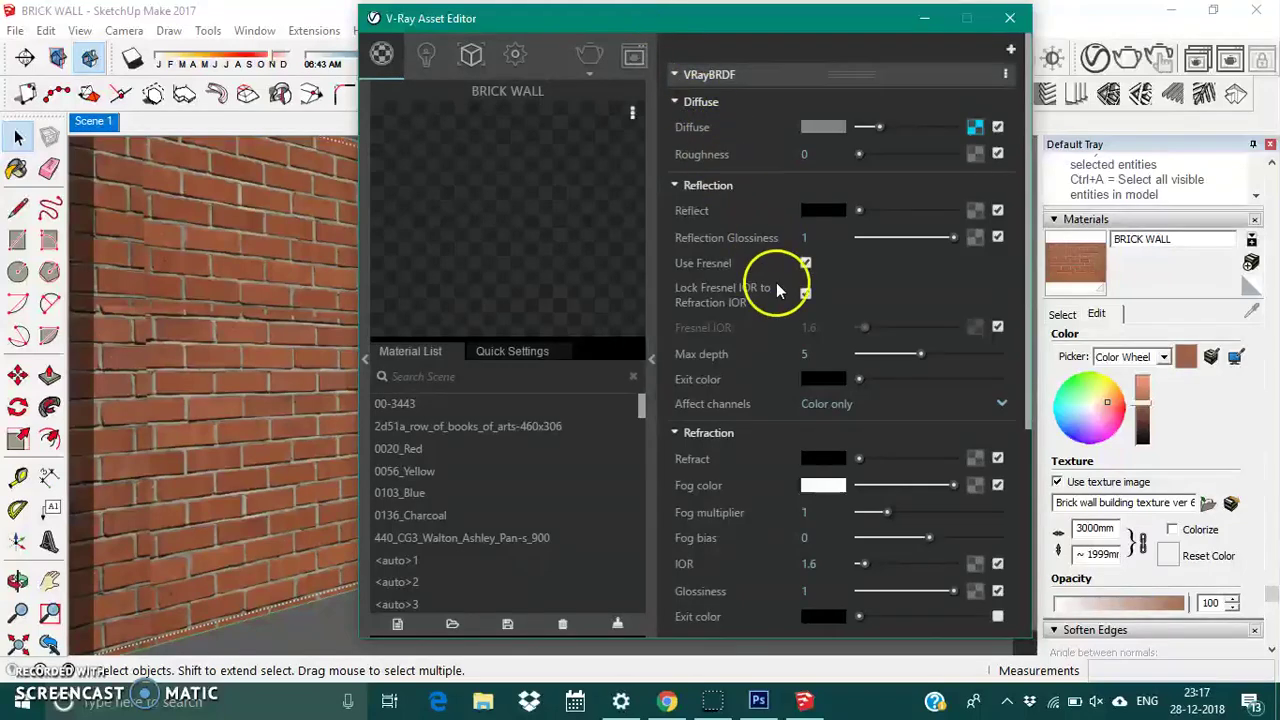
scroll(775, 330, "down", 5)
scroll(778, 390, "down", 1)
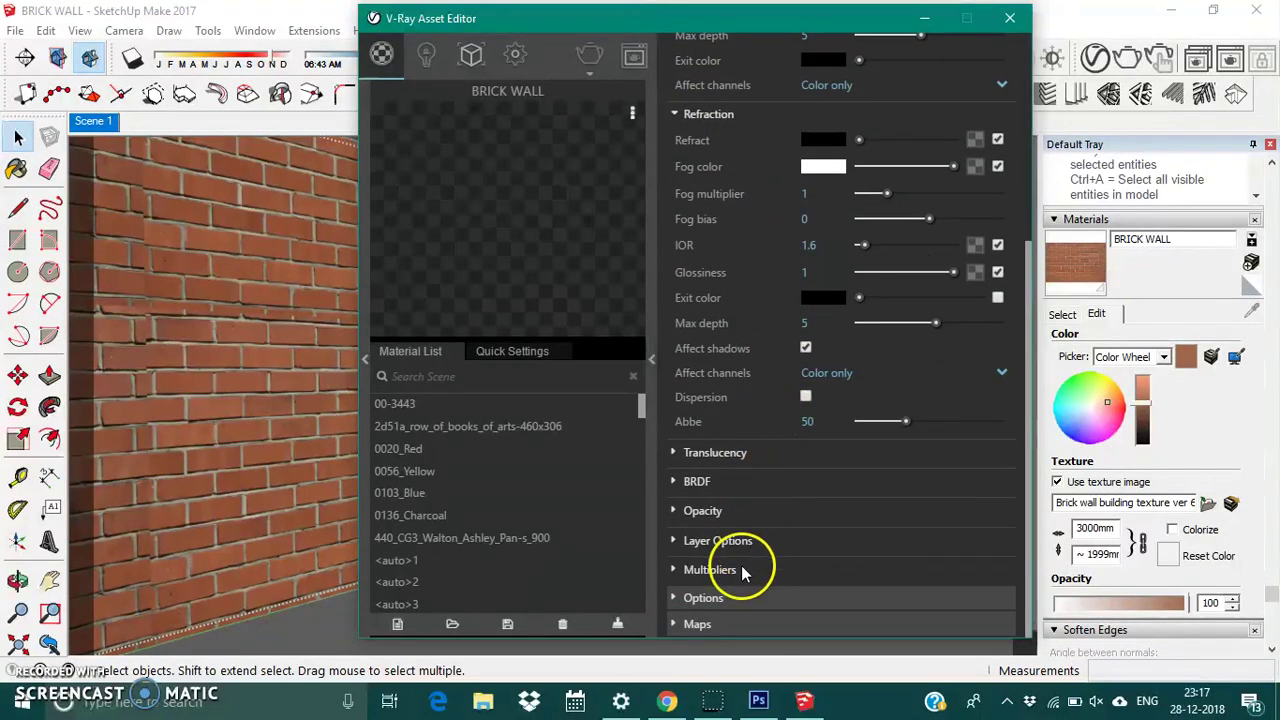
- Sample the brick material from the wall so BRICK WALL's VRayBRDF settings show from the top
left_click(22, 172)
left_click(28, 174)
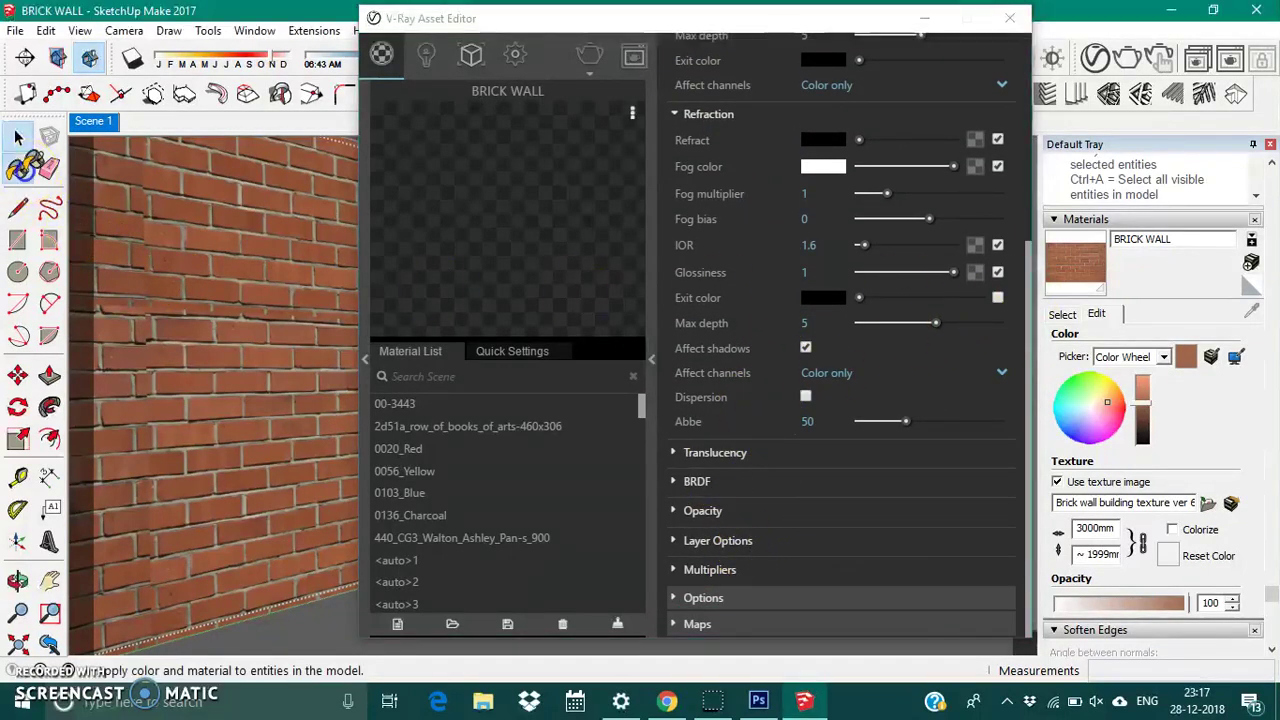
left_click(1097, 313)
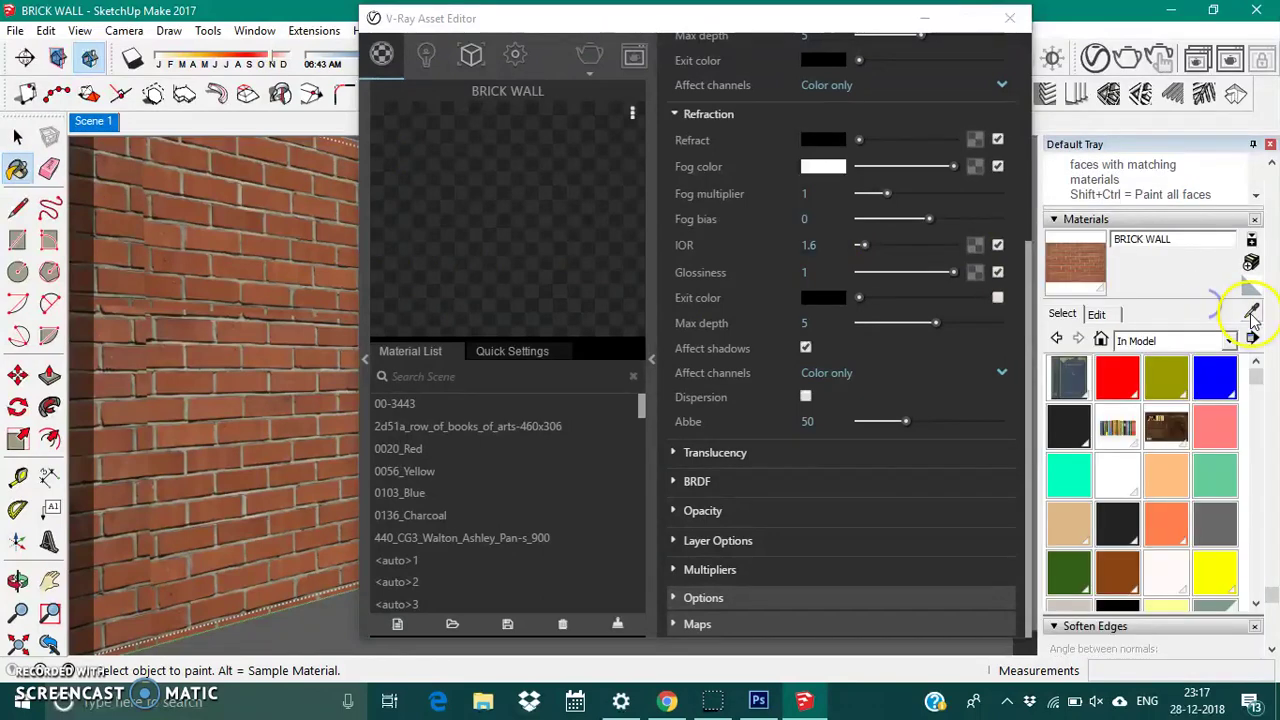
left_click(268, 288, "alt")
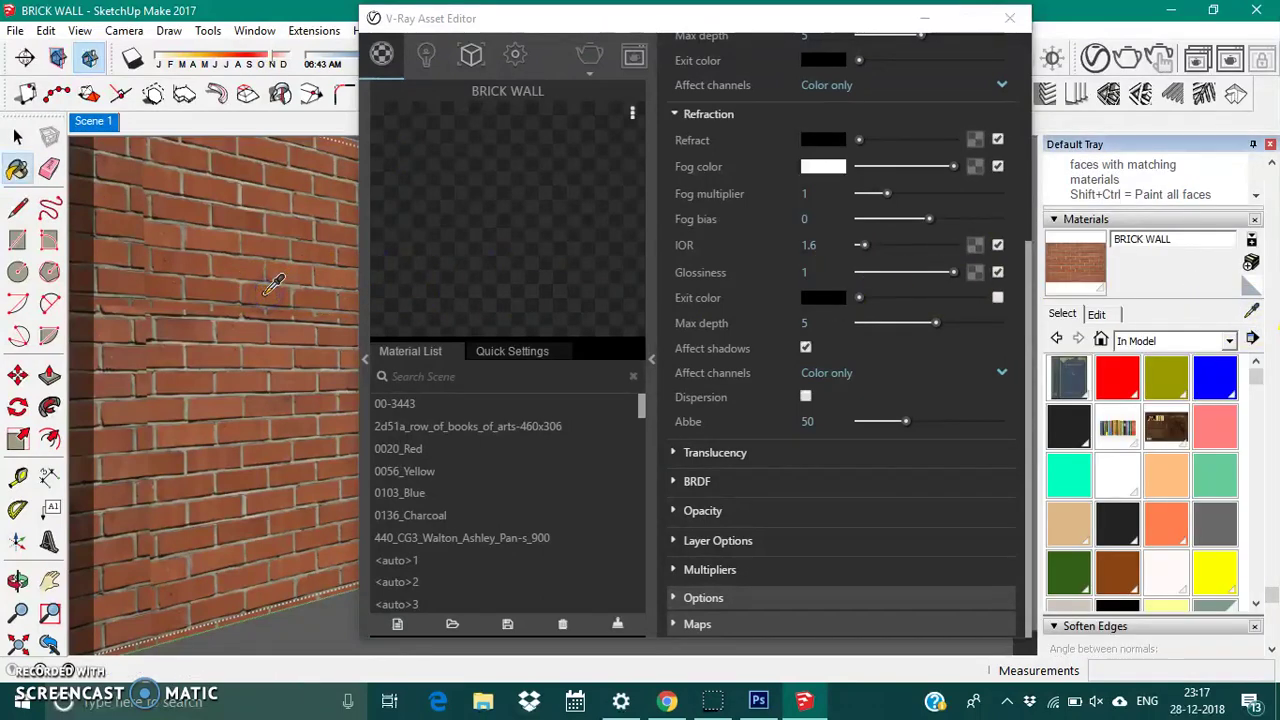
scroll(777, 334, "up", 5)
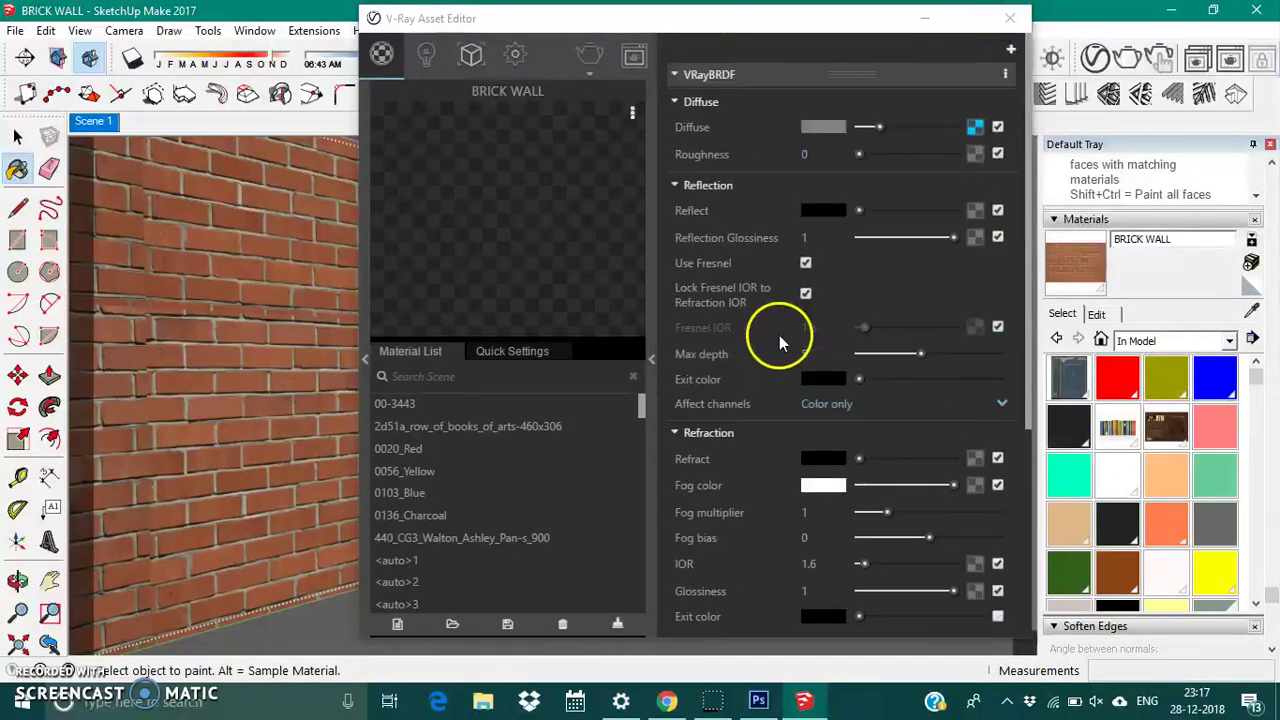
- Expand Maps > Displacement for BRICK WALL and turn displacement on
left_click(970, 127)
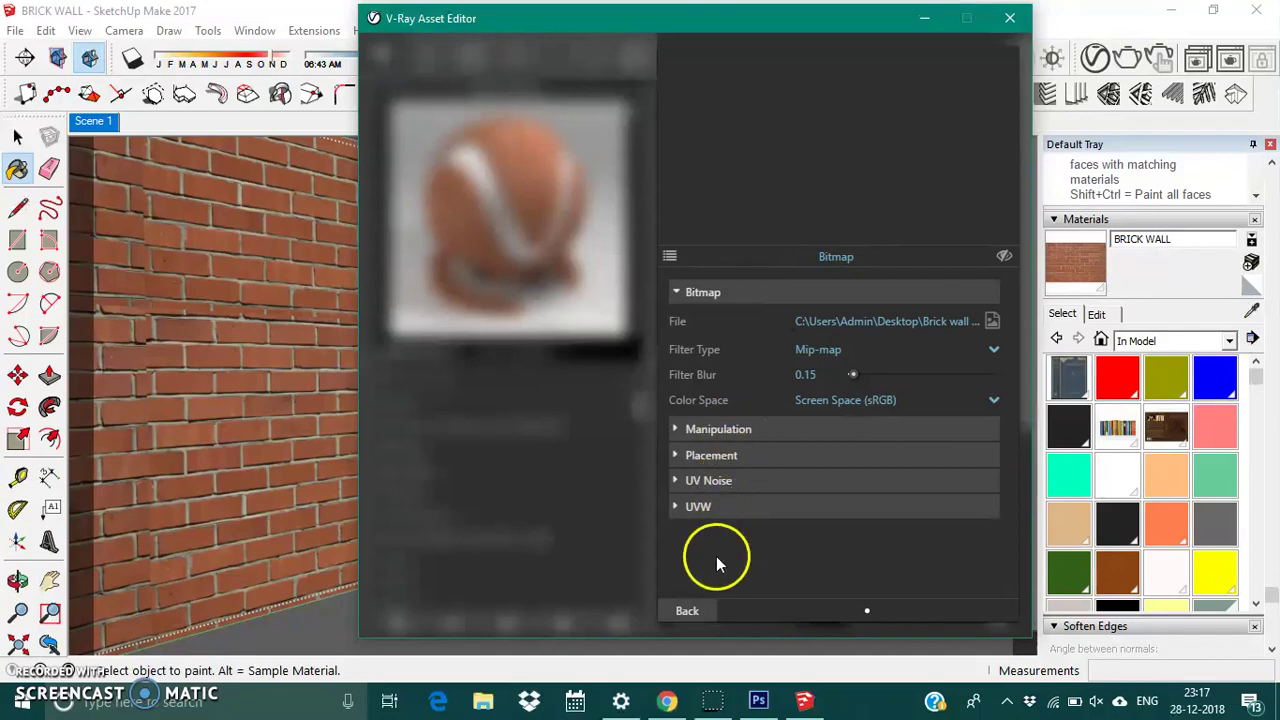
left_click(687, 610)
scroll(770, 390, "down", 3)
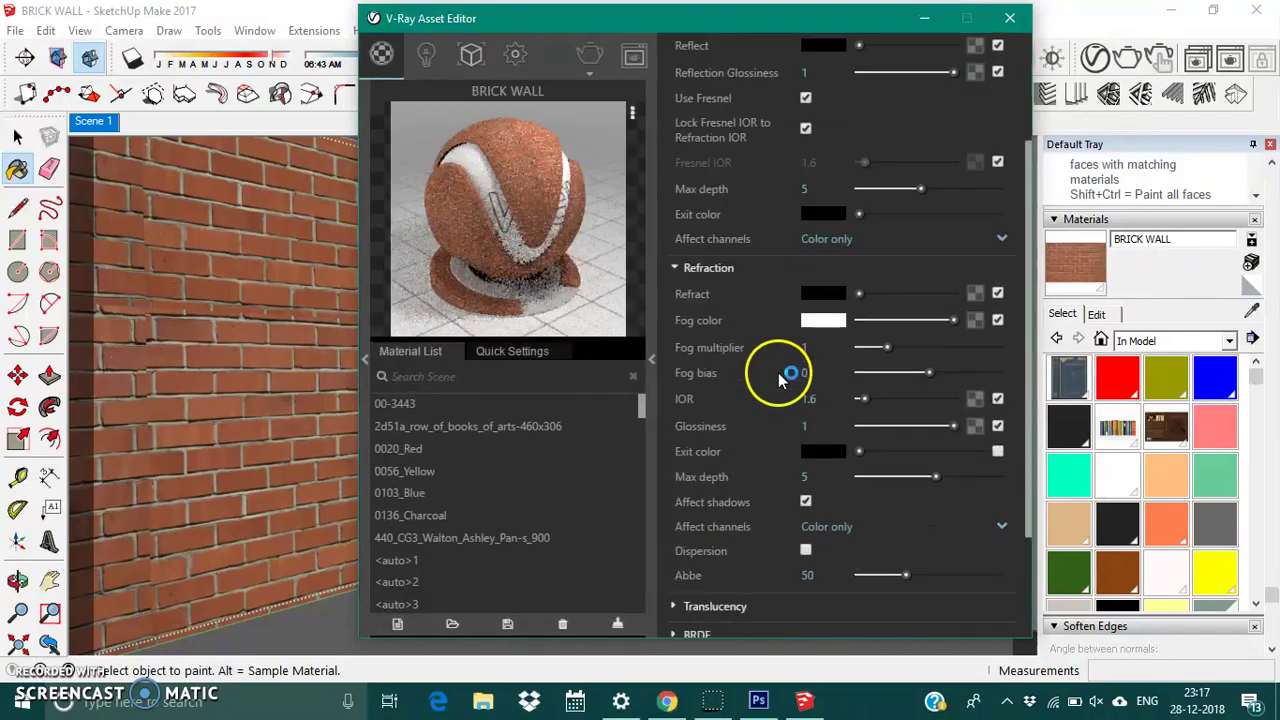
scroll(790, 400, "down", 3)
left_click(746, 620)
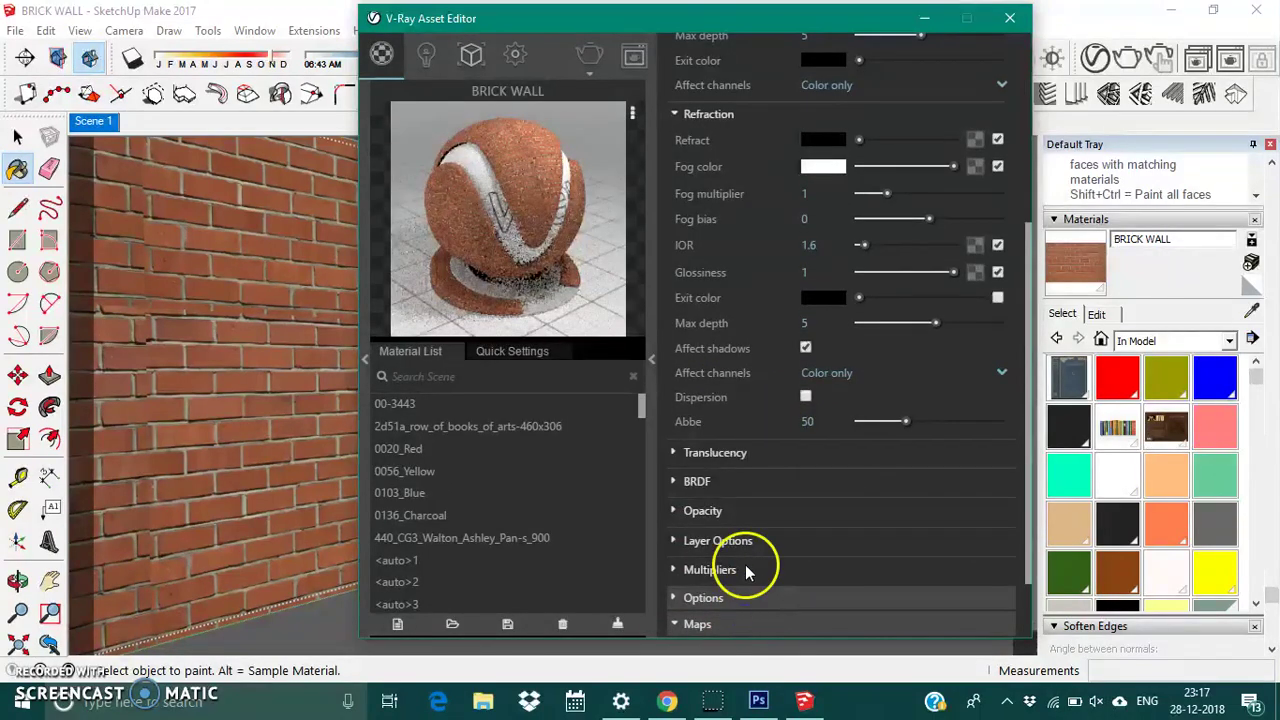
scroll(745, 560, "down", 2)
left_click(745, 592)
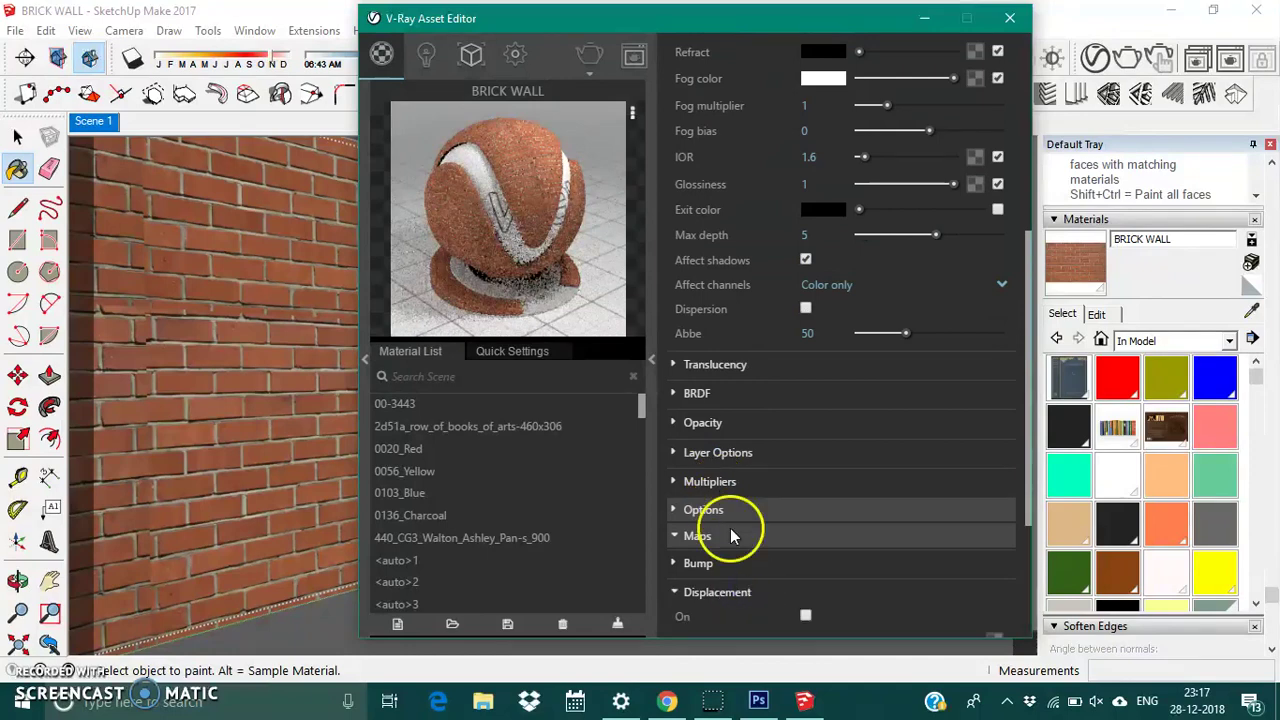
scroll(728, 520, "down", 5)
left_click(807, 386)
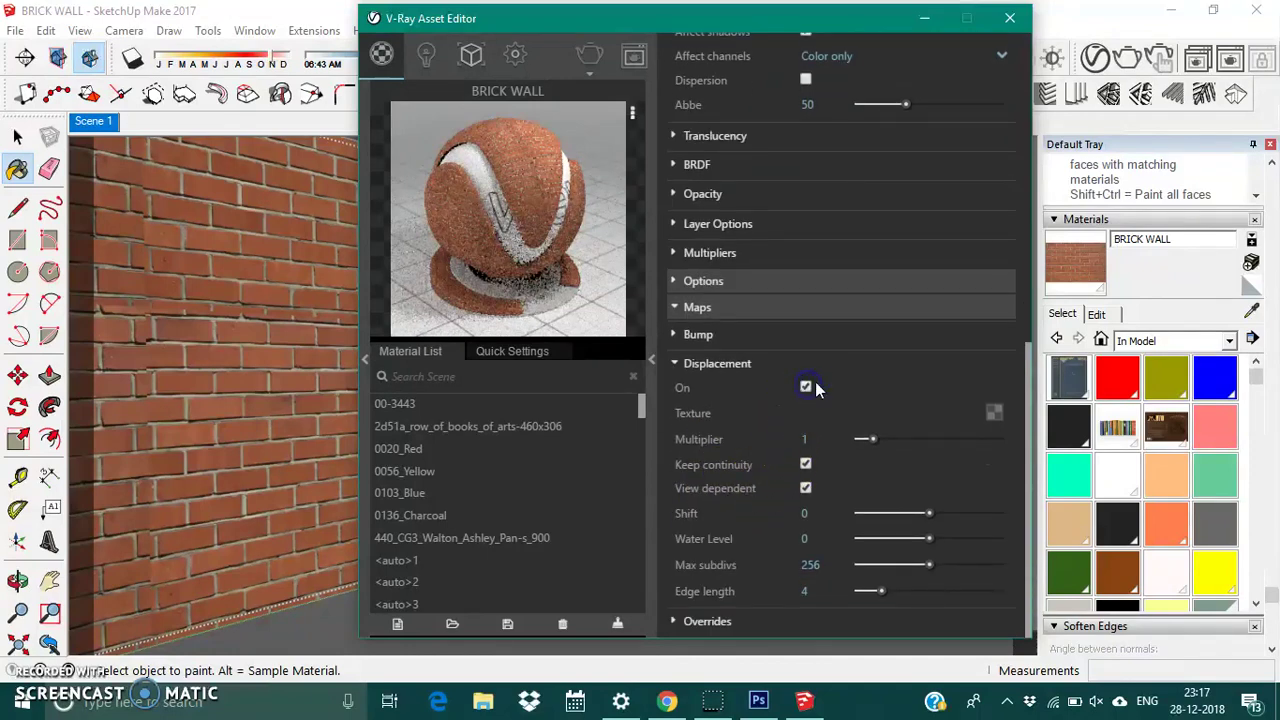
- Load the Desktop's Brick wall building texture DISPLACEMENT MAP as the displacement bitmap
left_click(993, 412)
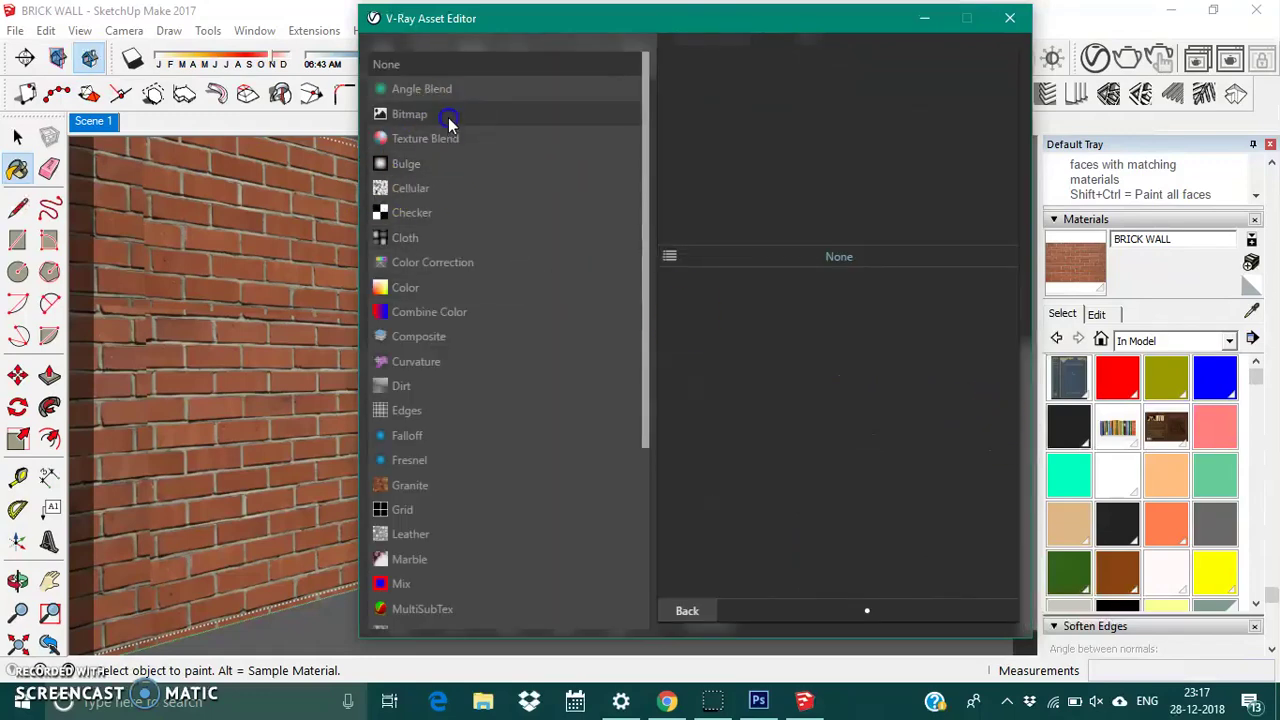
left_click(448, 117)
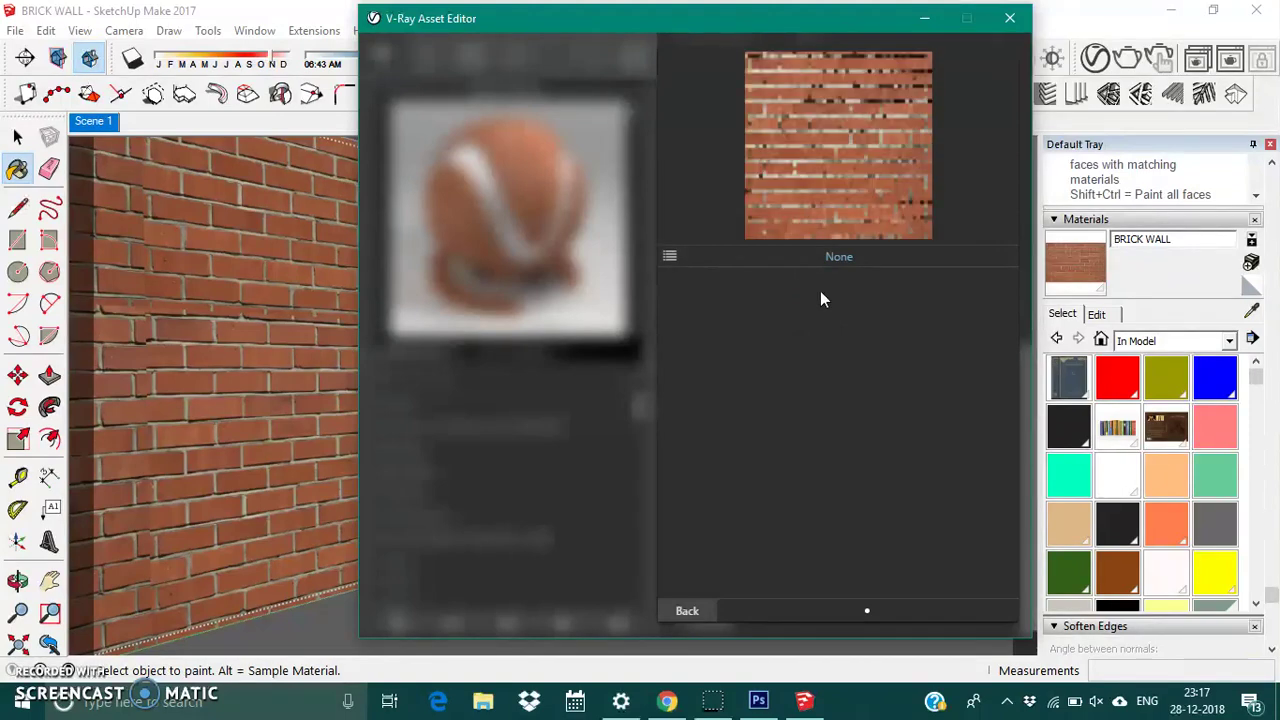
left_click_drag(810, 322, 879, 374)
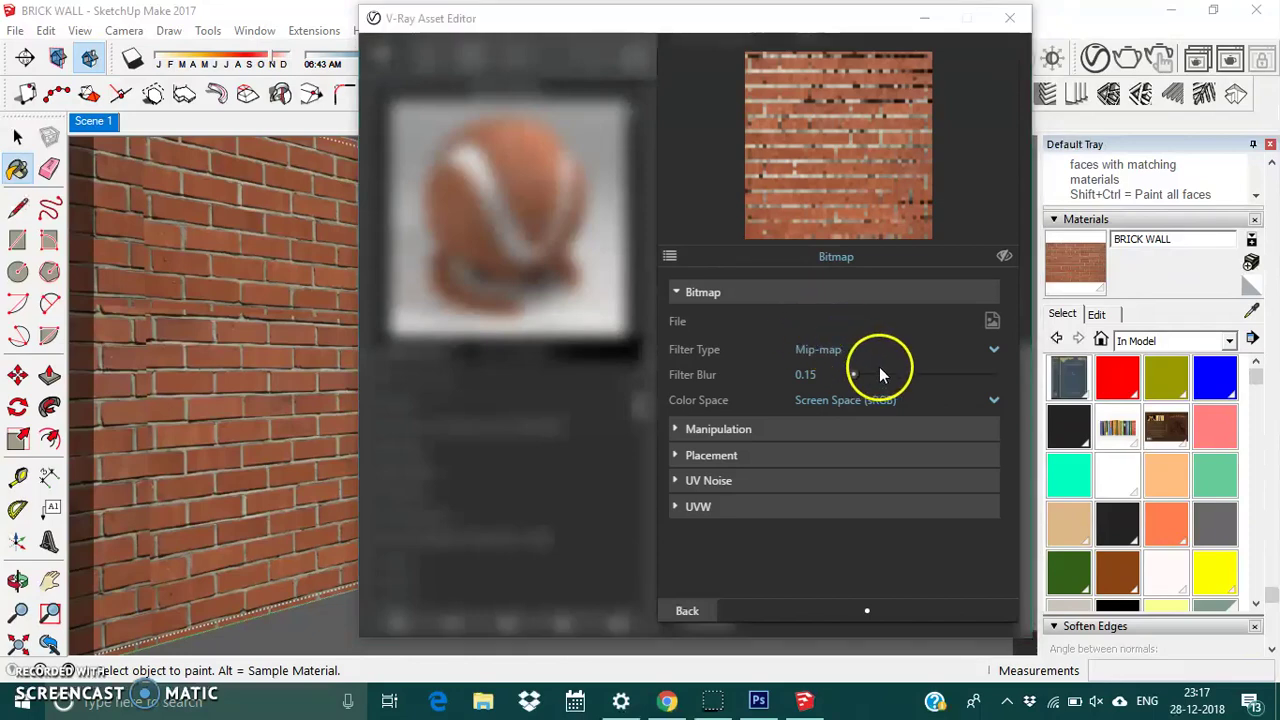
left_click(992, 321)
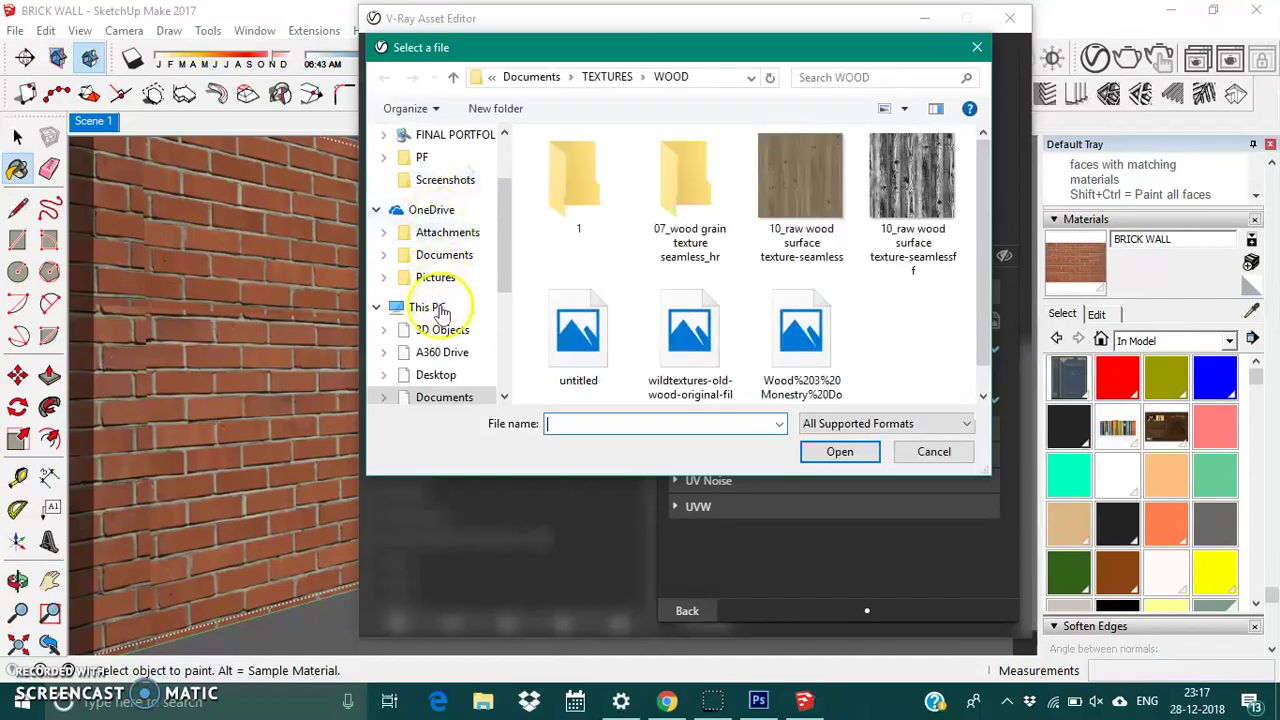
left_click(441, 376)
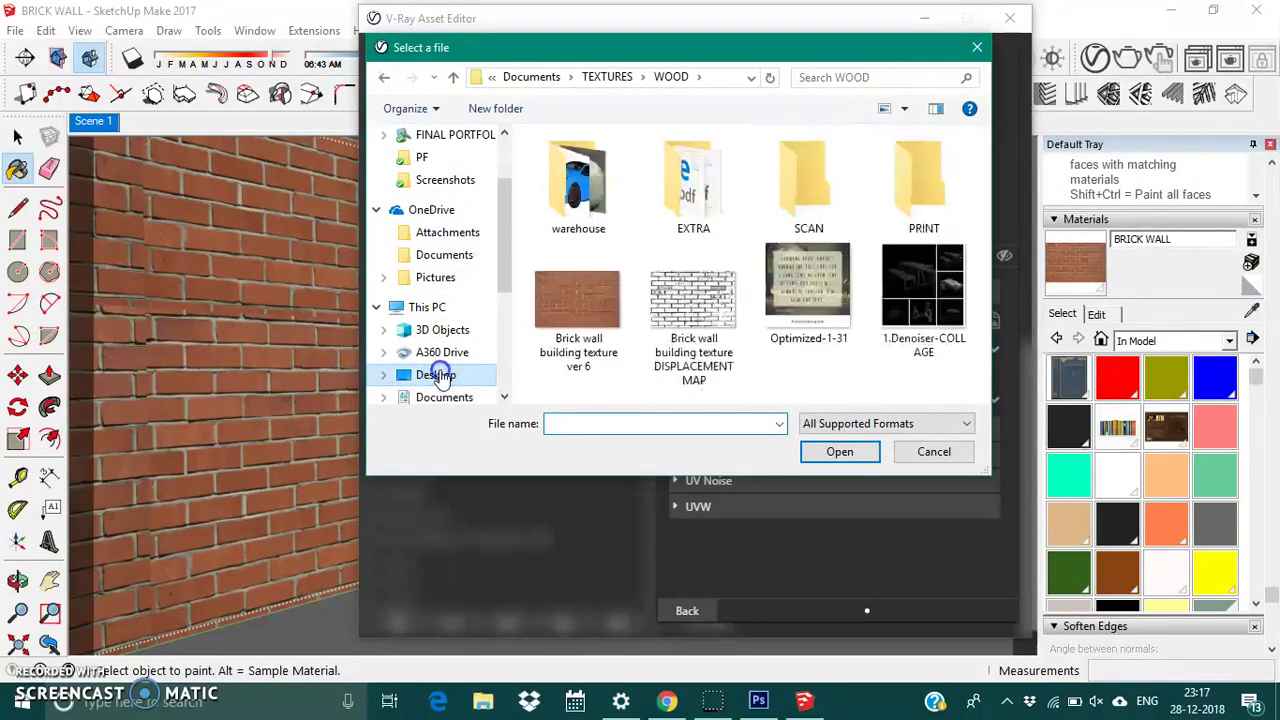
left_click(705, 318)
left_click(823, 449)
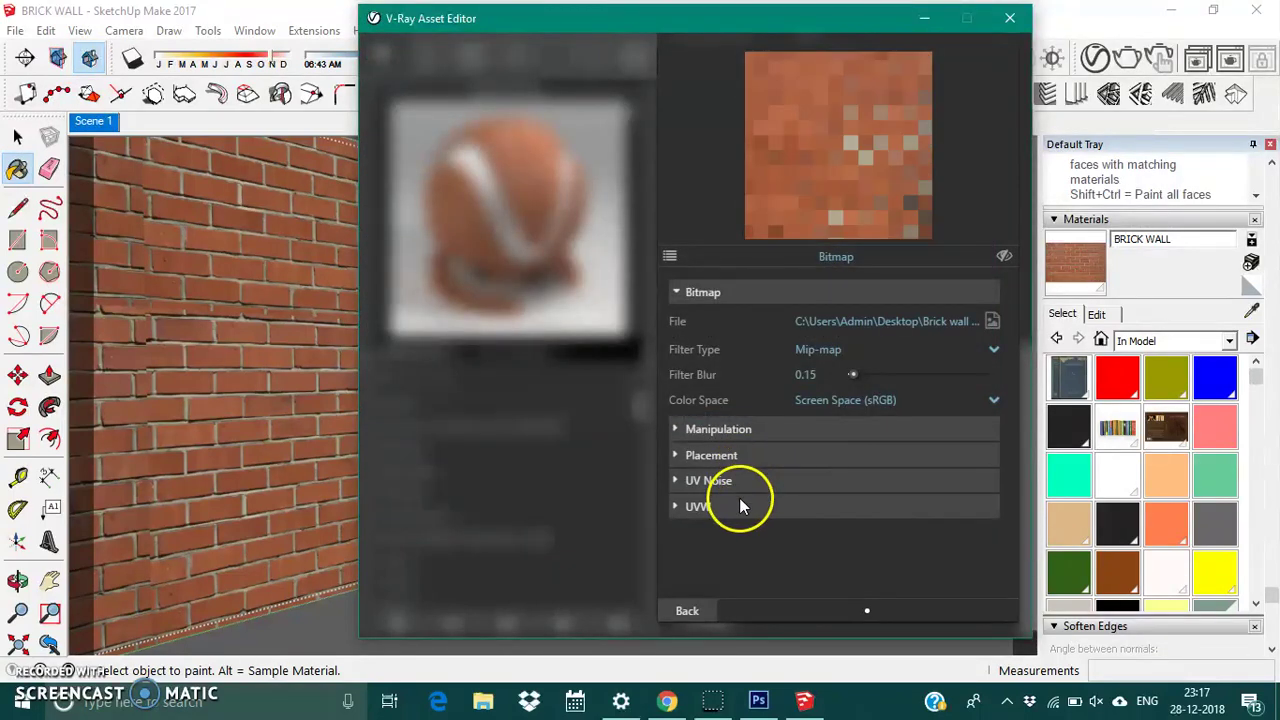
left_click(702, 607)
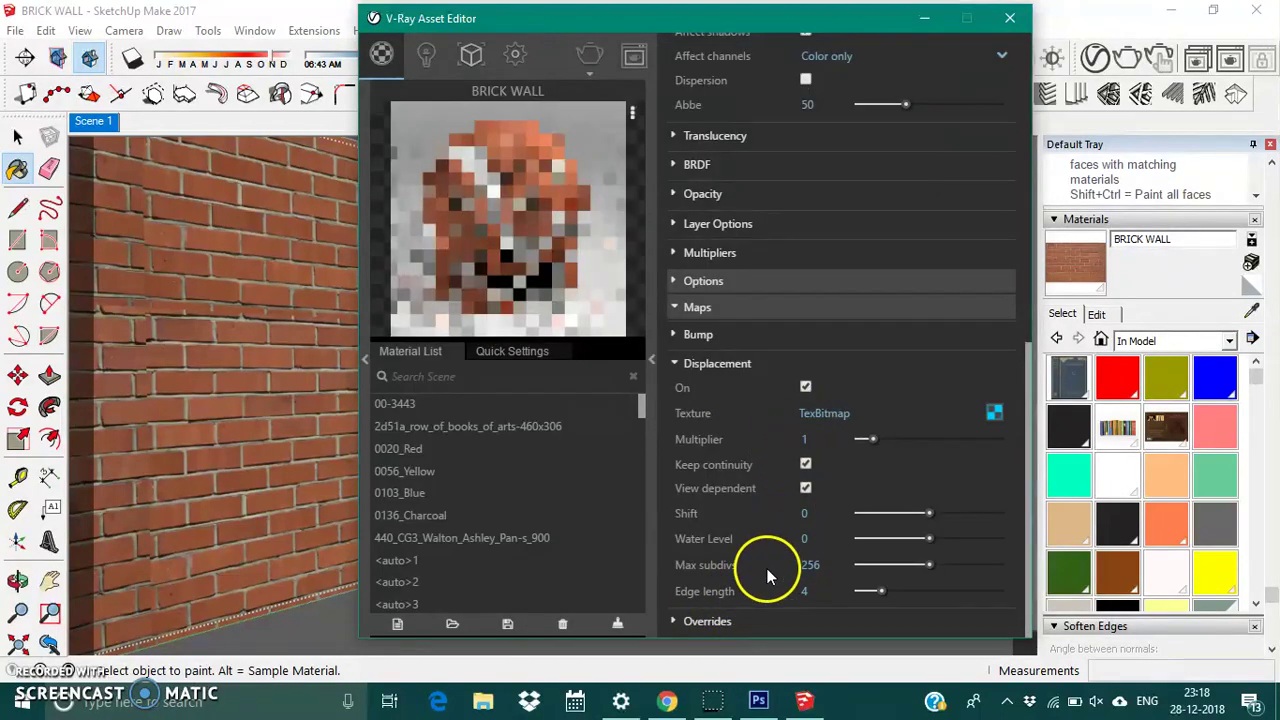
- Set displacement edge length 8 and multiplier 3, then close the V-Ray Asset Editor
double_click(830, 590)
type("8")
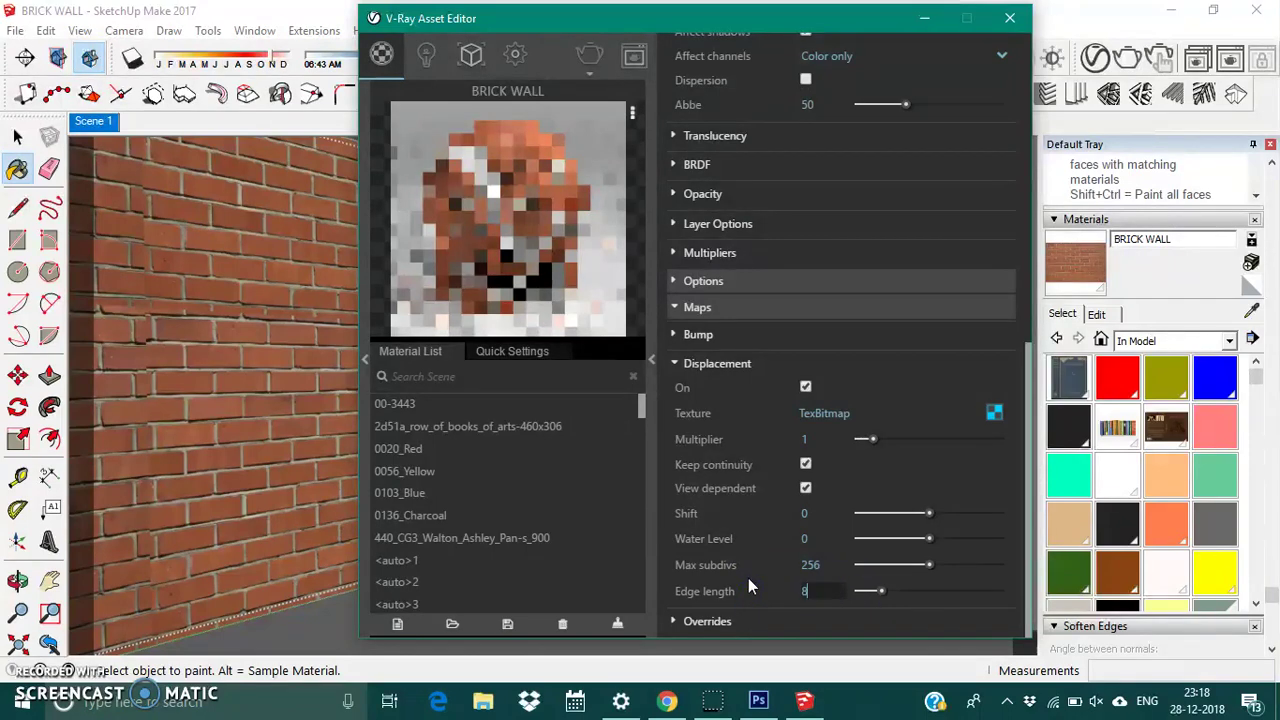
key("Return")
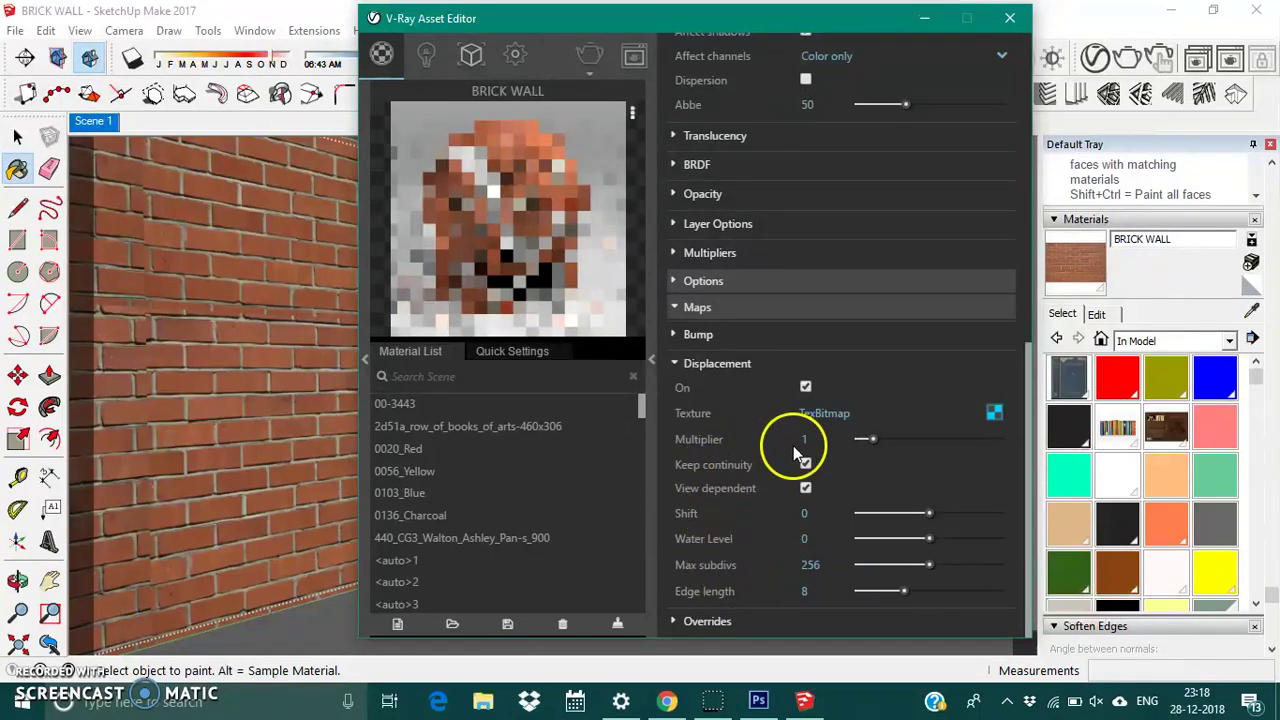
double_click(793, 443)
type("3")
key("Return")
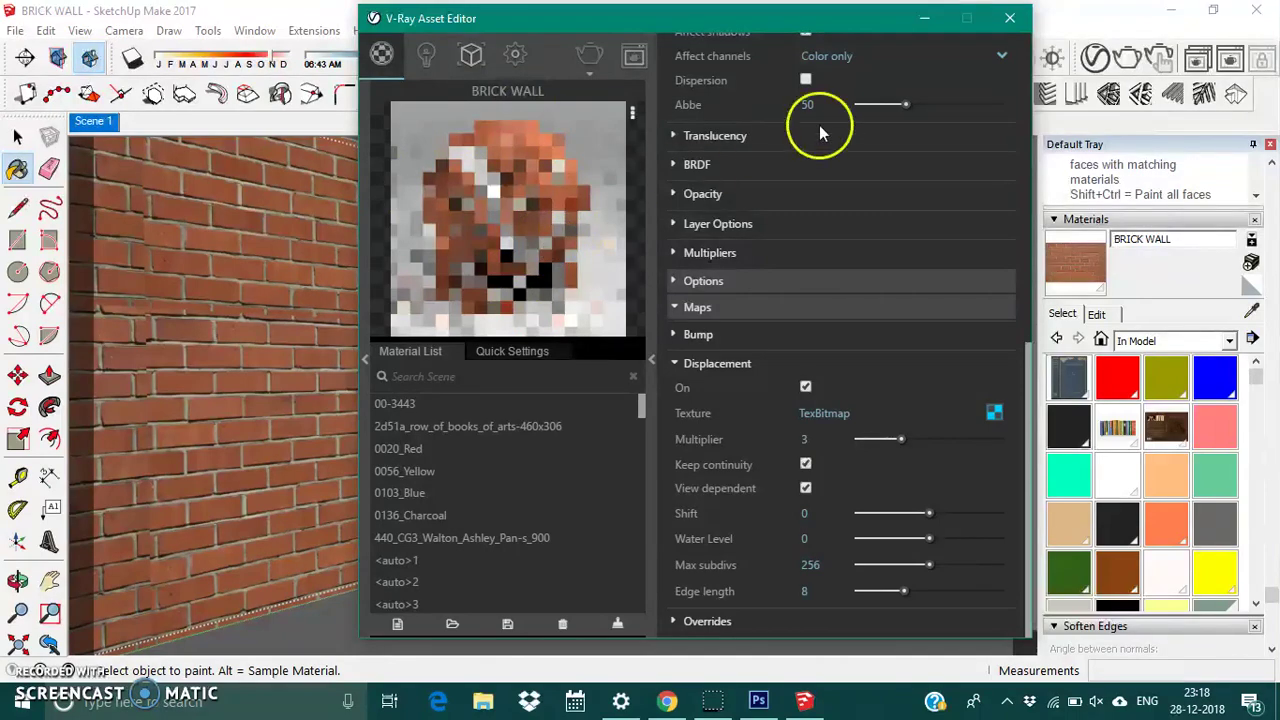
left_click(1016, 20)
left_click(1016, 20)
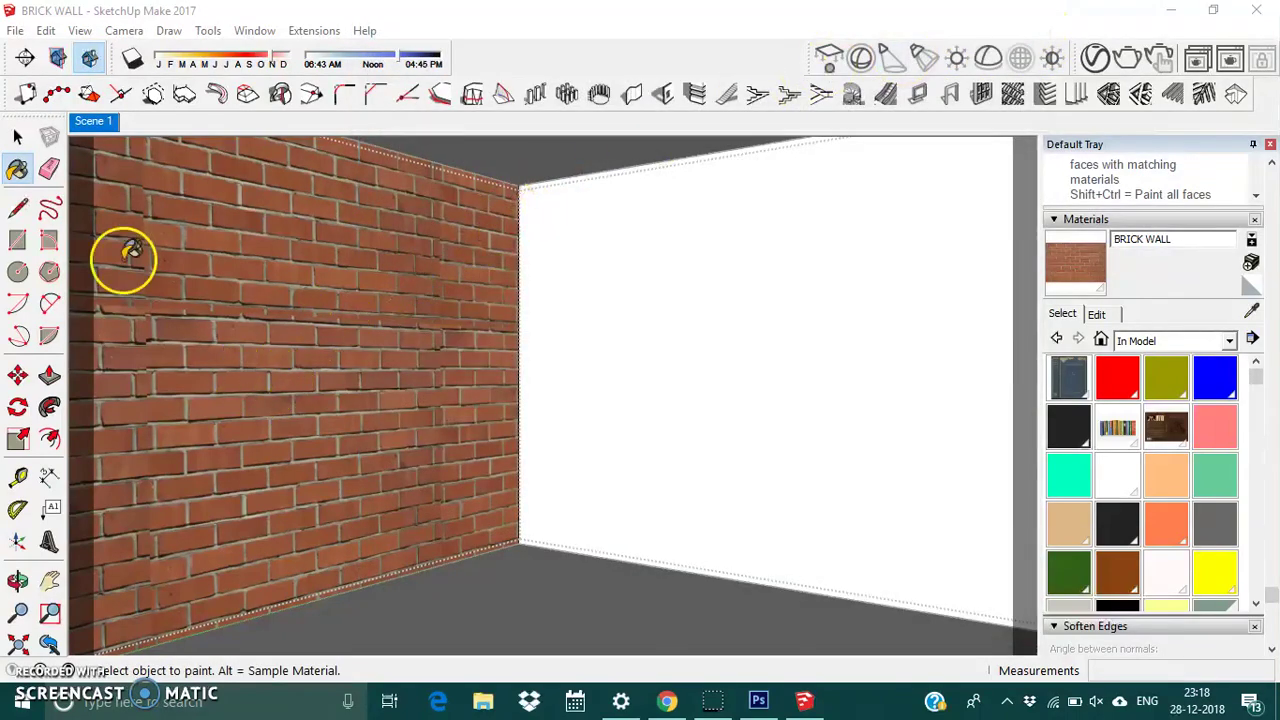
left_click(17, 137)
scroll(295, 405, "up", 2)
scroll(262, 452, "up", 1)
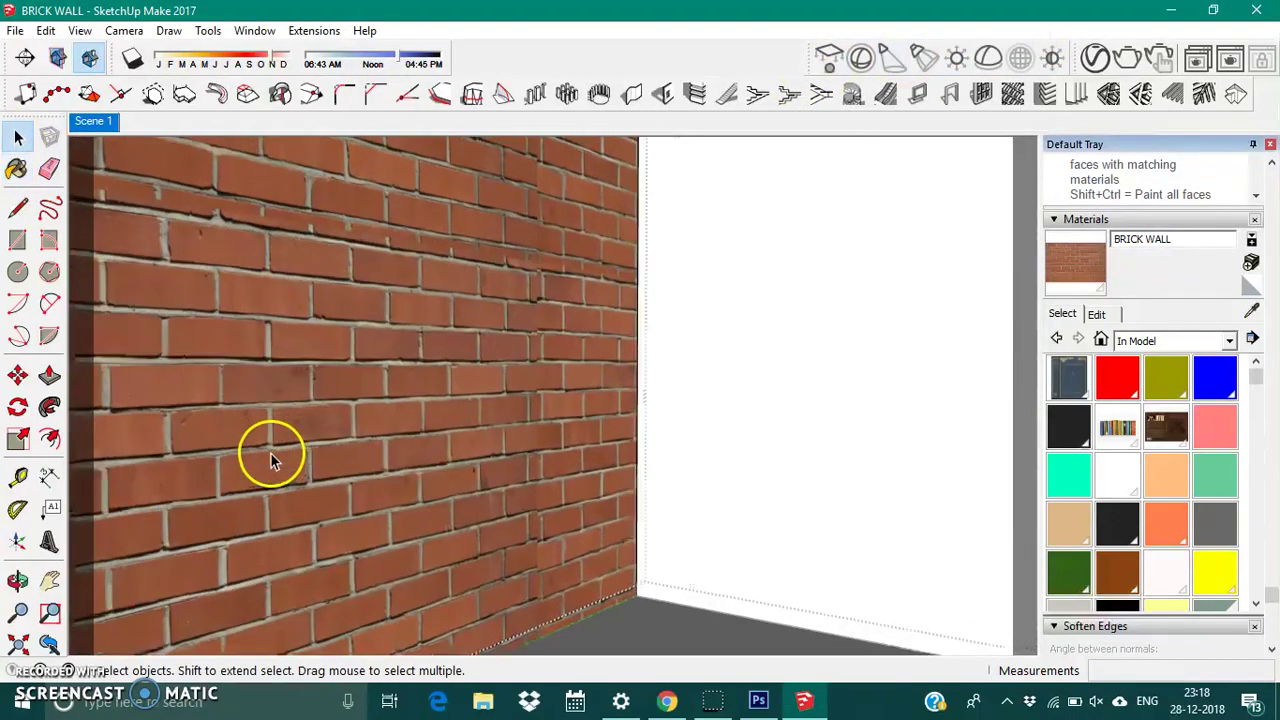
scroll(270, 452, "up", 1)
scroll(384, 395, "up", 1)
scroll(384, 395, "up", 1)
scroll(466, 495, "up", 1)
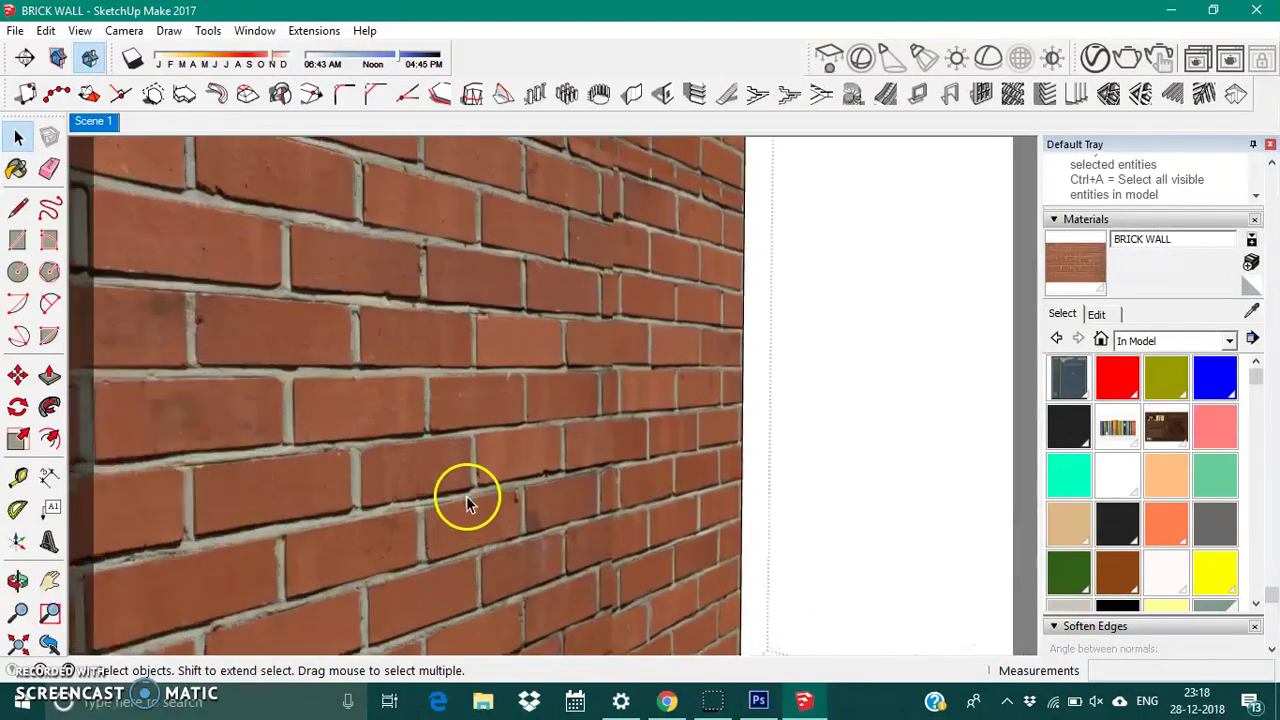
scroll(381, 299, "down", 1)
scroll(373, 486, "up", 1)
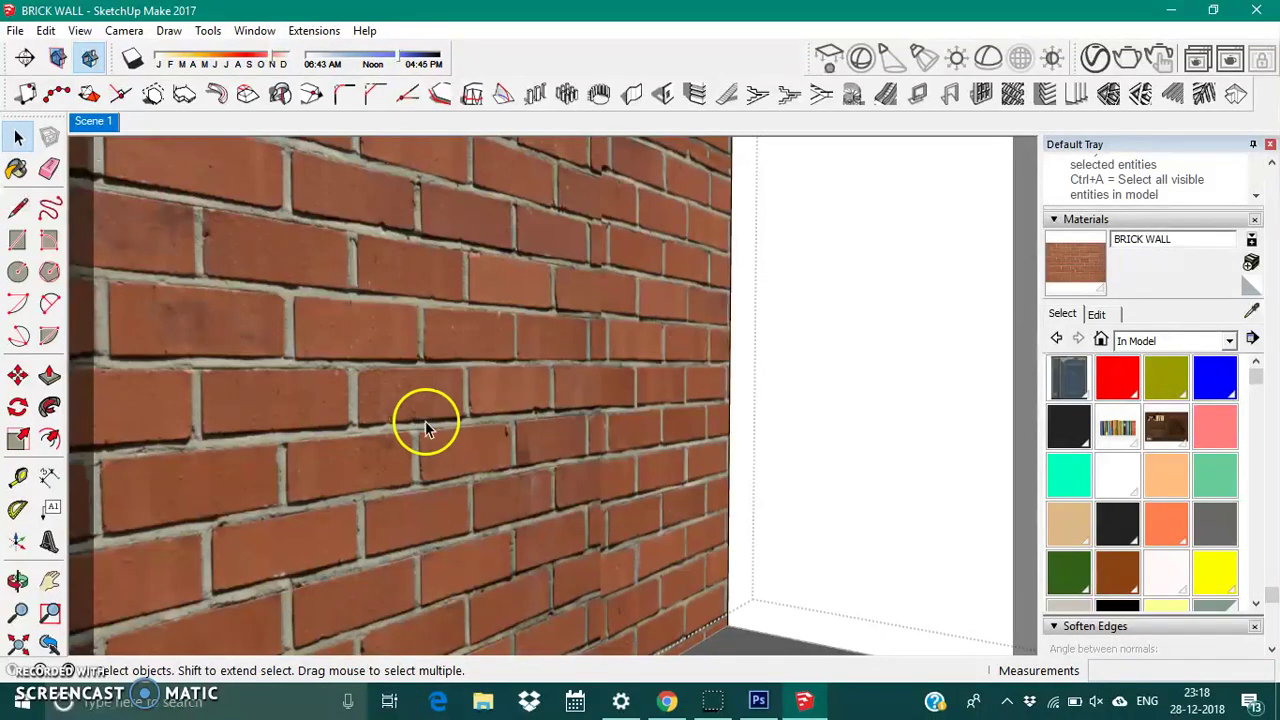
scroll(425, 421, "up", 1)
scroll(469, 421, "up", 1)
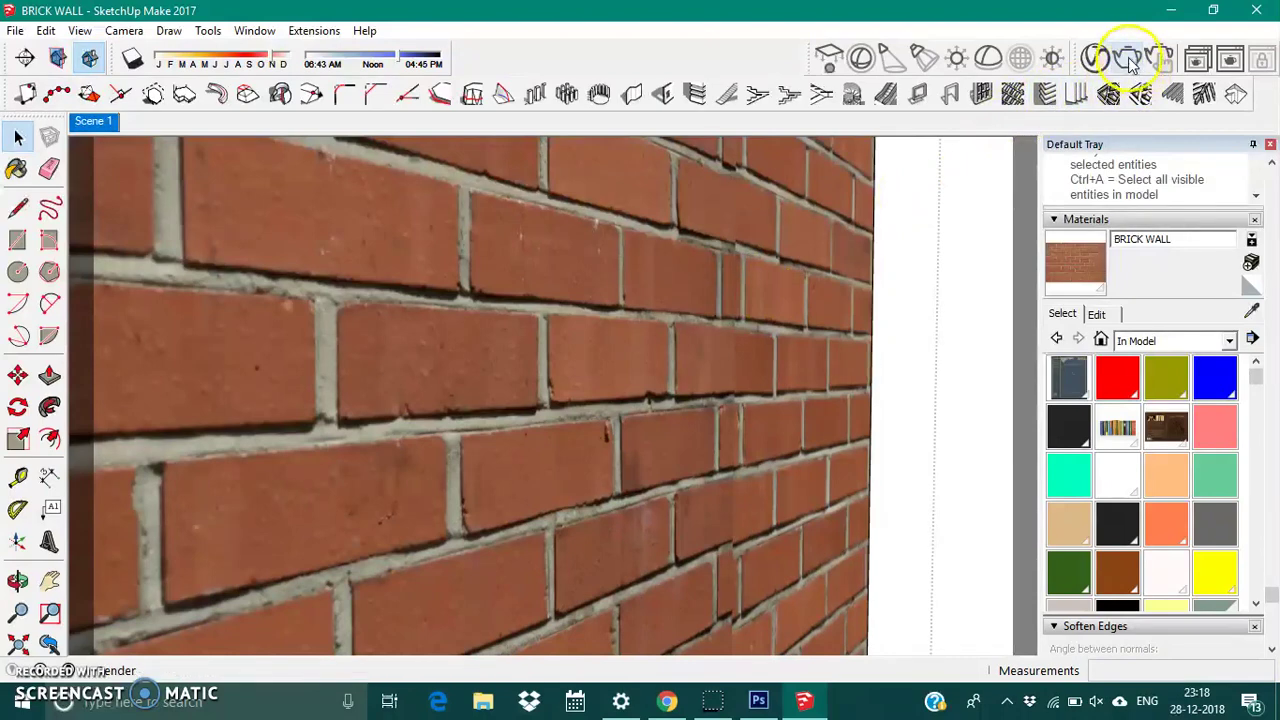
- Re-render the wall in V-Ray and move the 600 x 338 frame buffer to view the raised bricks
left_click(1128, 60)
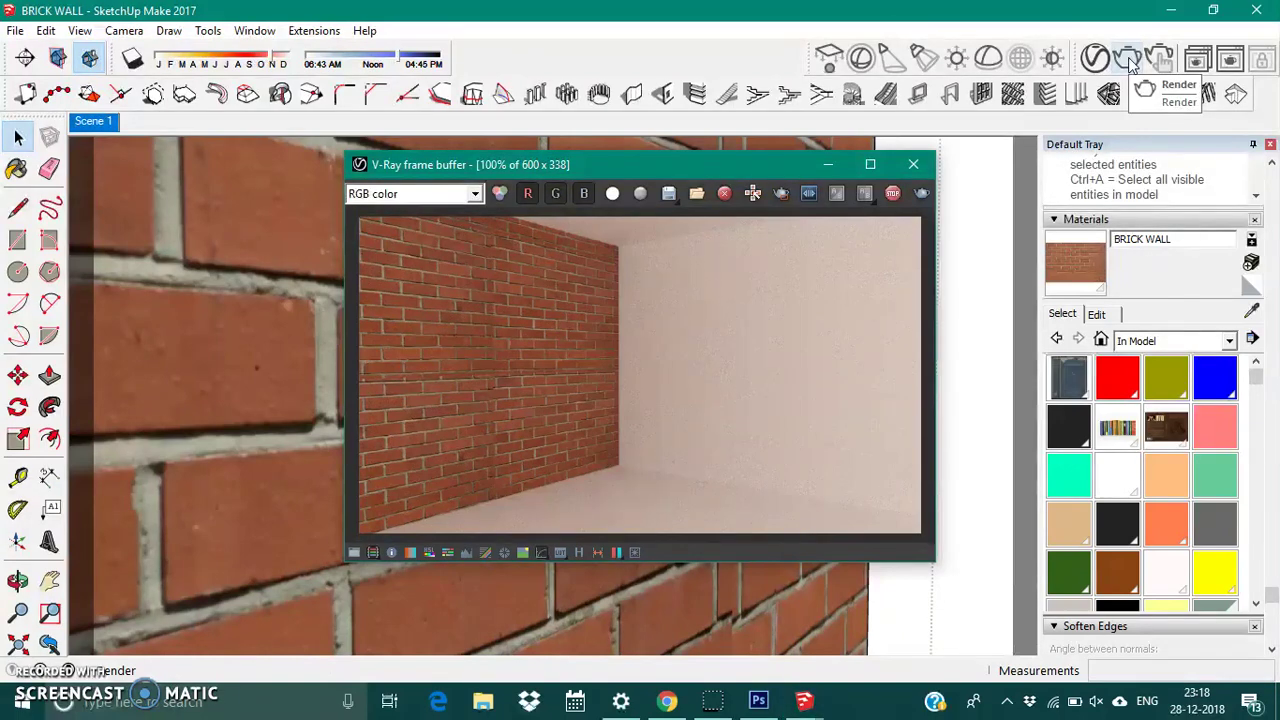
left_click(1129, 62)
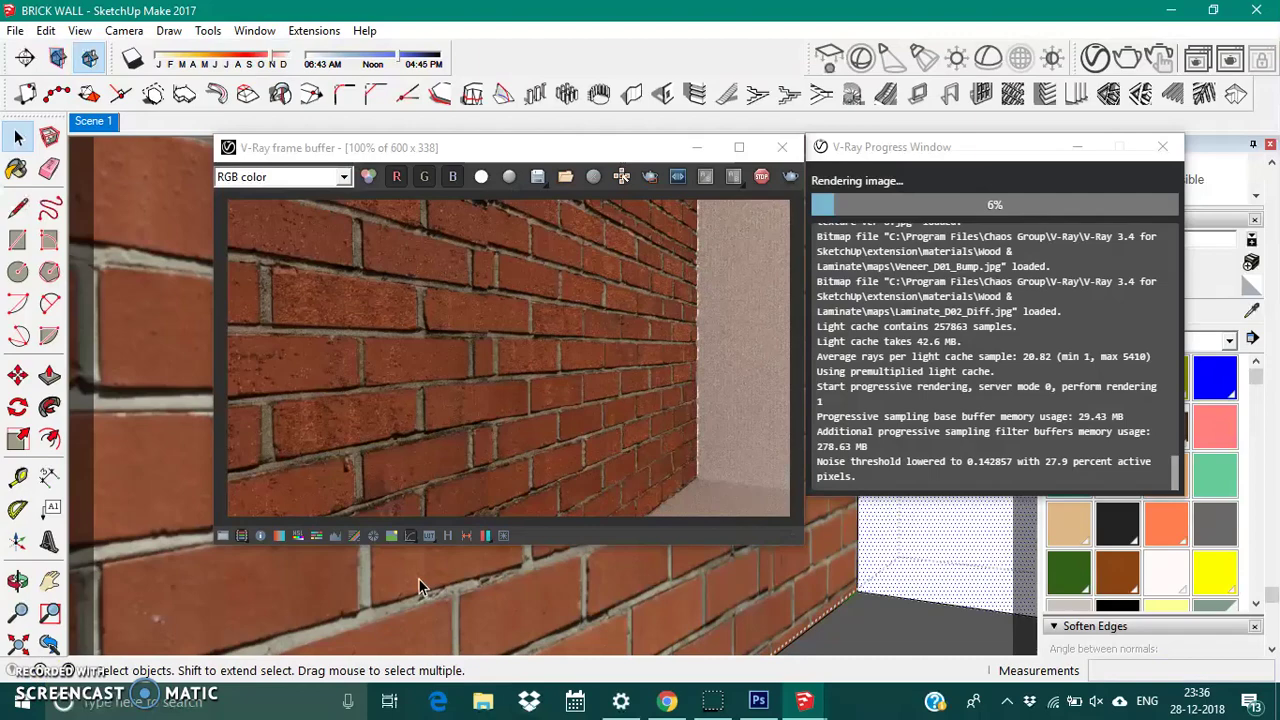
left_click(486, 457)
scroll(510, 394, "up", 1)
scroll(510, 394, "down", 1)
left_click_drag(467, 150, 858, 128)
scroll(875, 314, "down", 1)
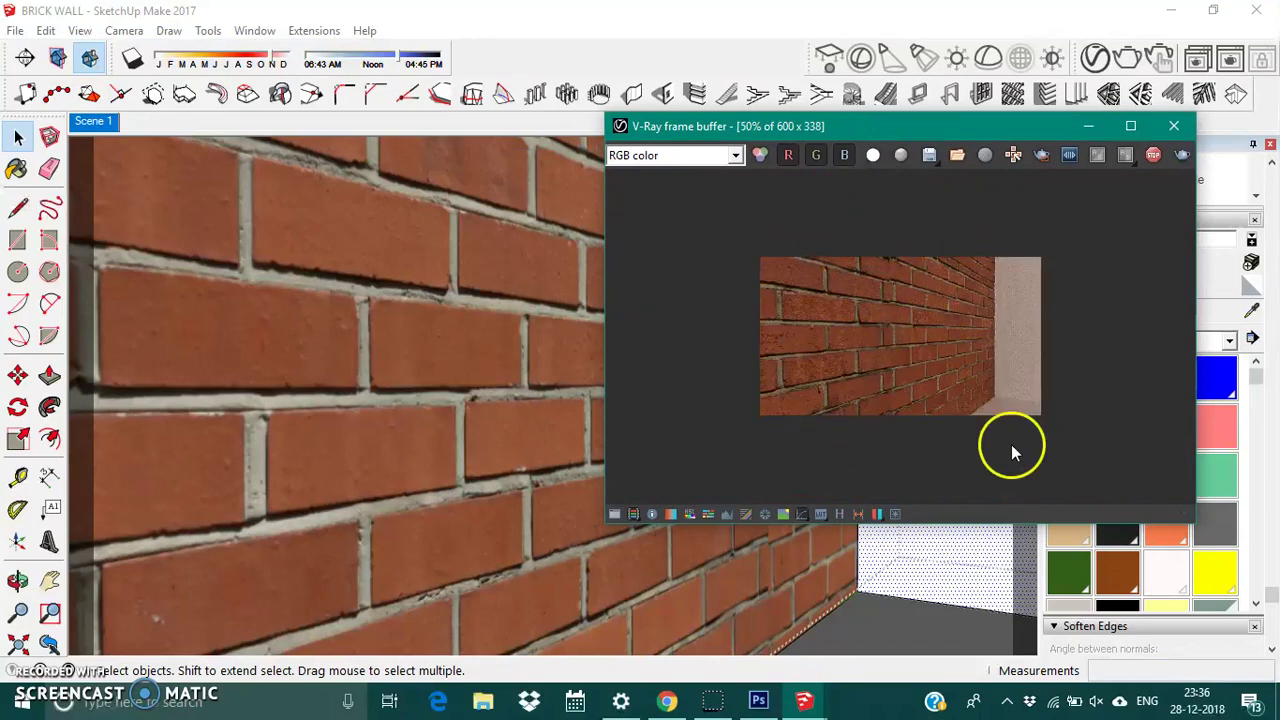
scroll(940, 337, "up", 1)
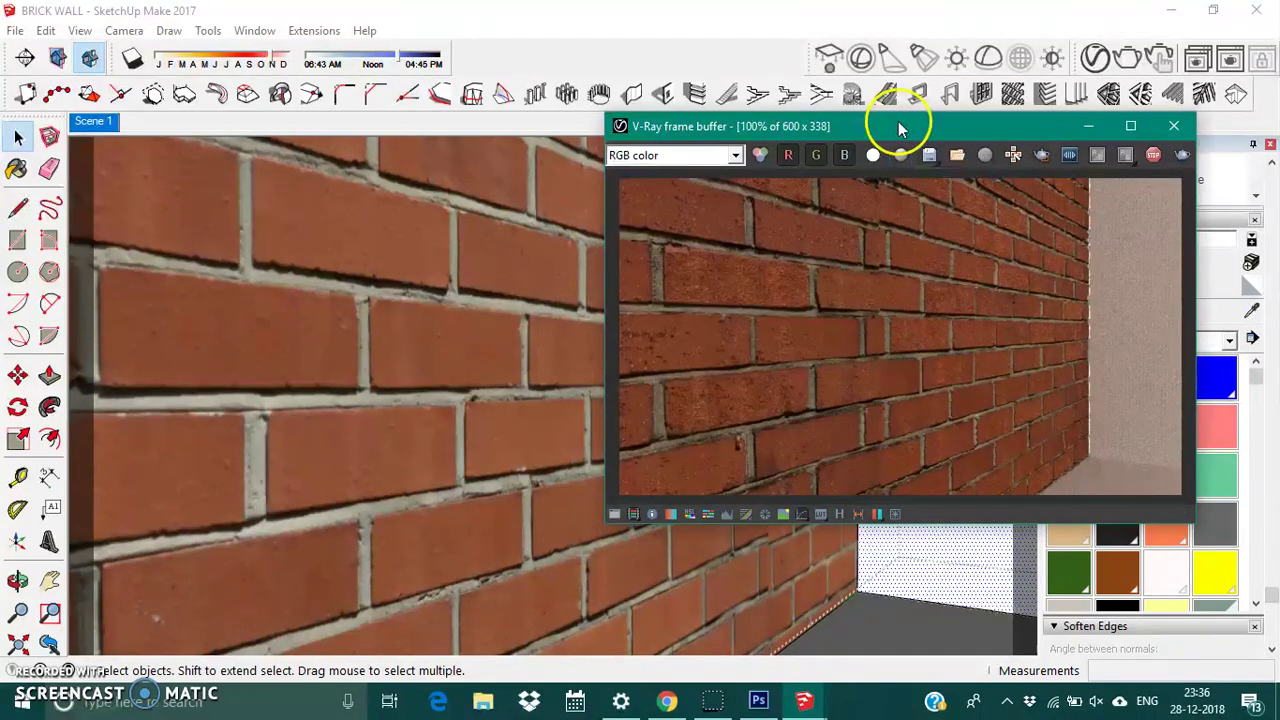